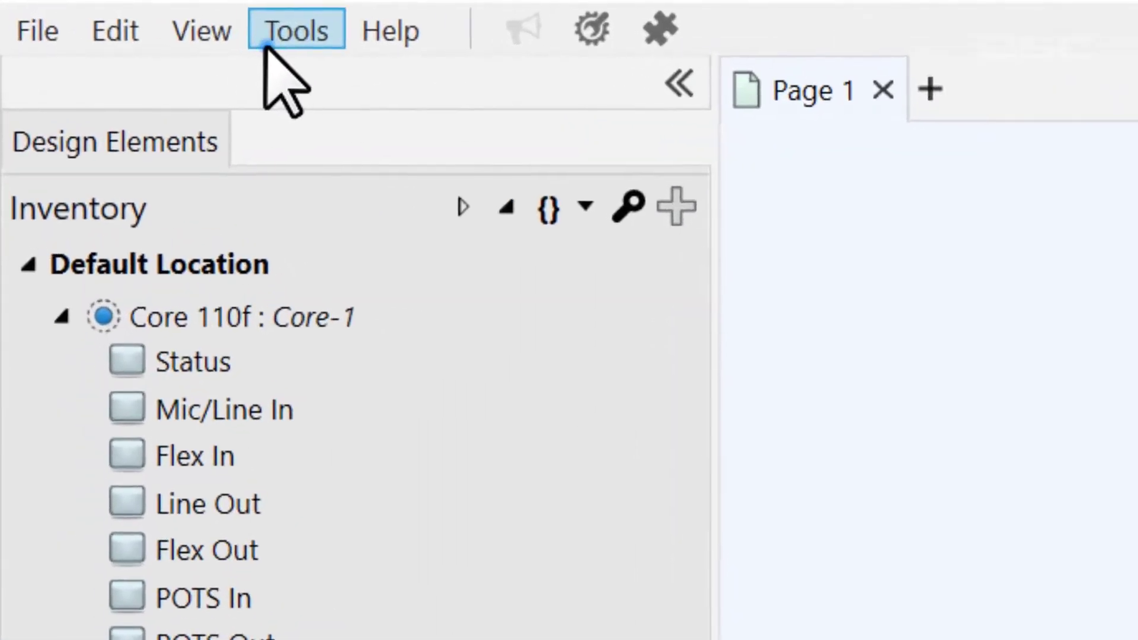
- Open the Configurator from the toolbar gear icon and select the I/O-USB Bridge
click(196, 24)
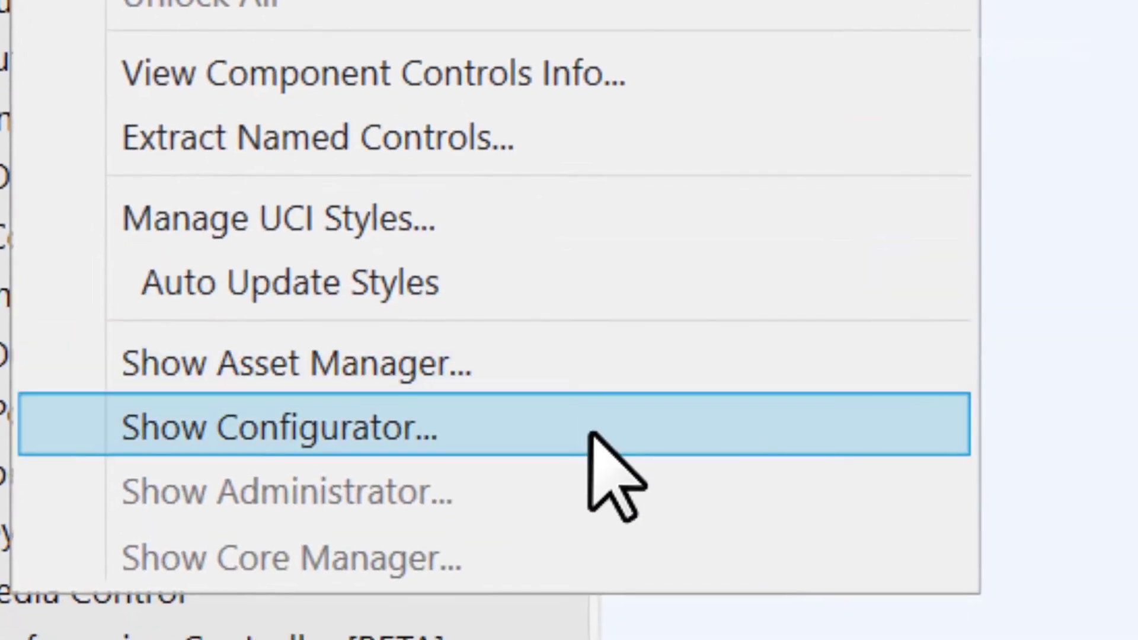
click(1049, 510)
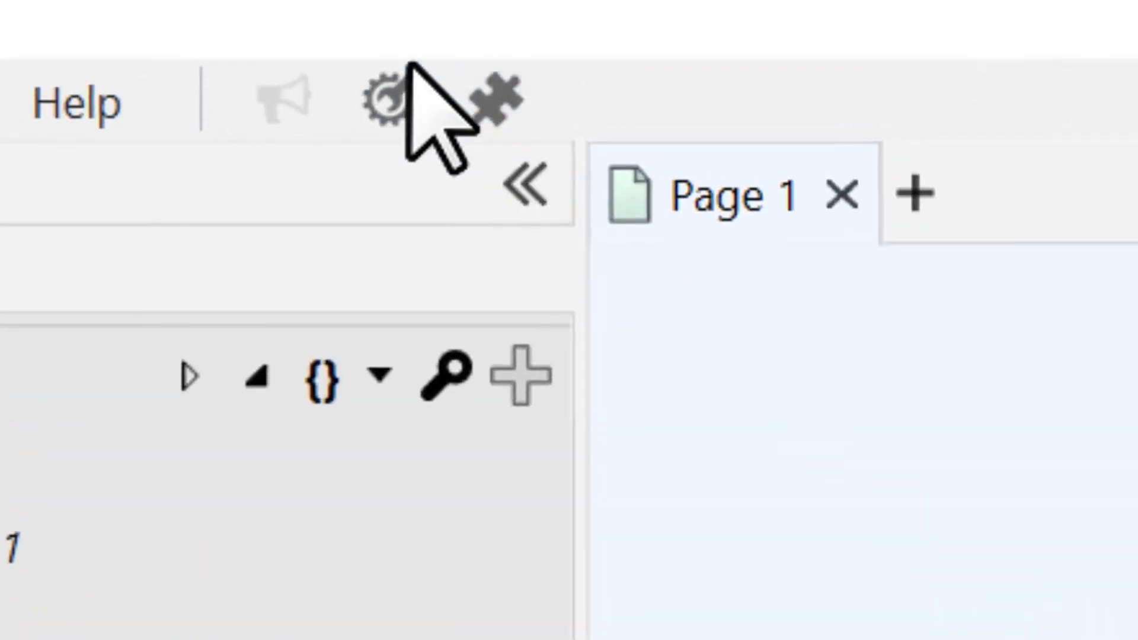
click(395, 91)
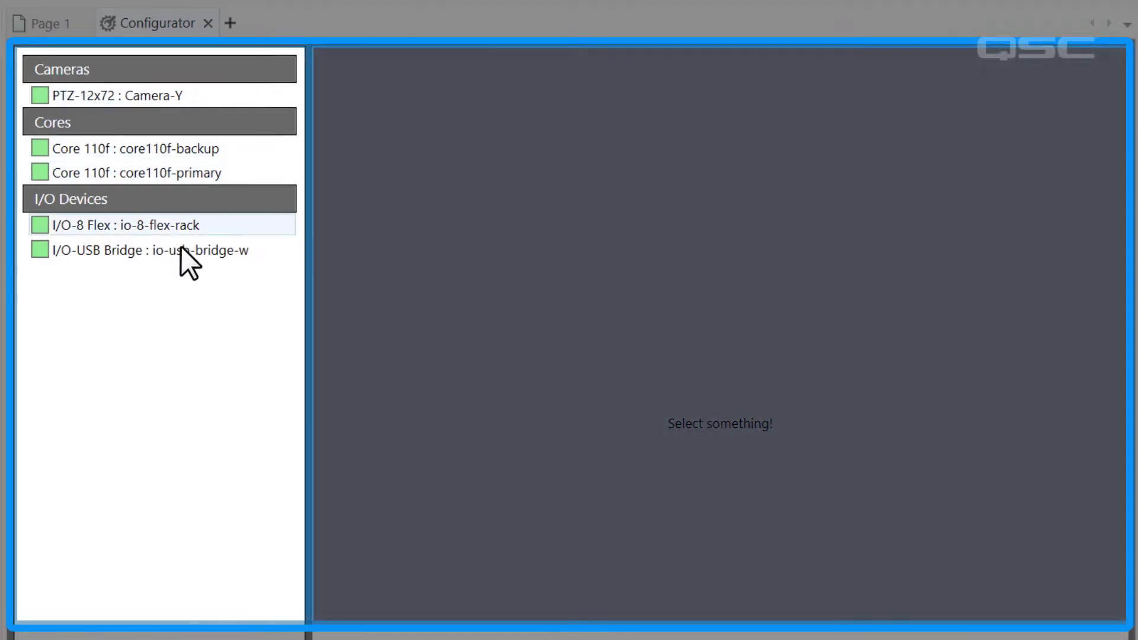
click(265, 251)
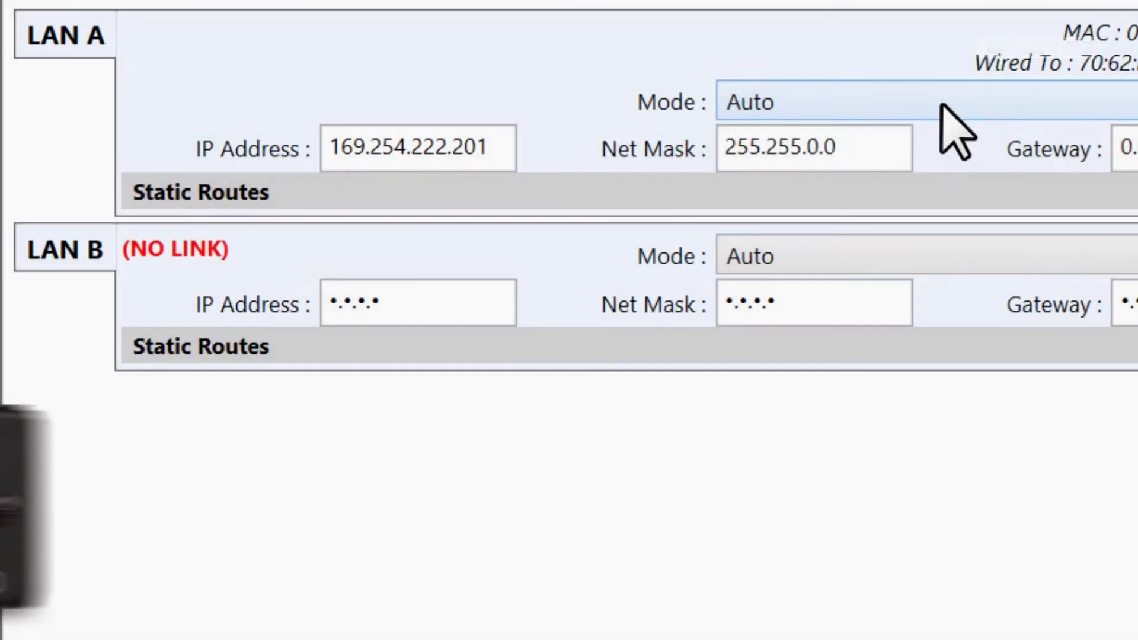
- Make the bridge's LAN A Static at 192.168.1.30 with mask 255.255.0.0, and turn LAN B Off
click(943, 105)
click(943, 177)
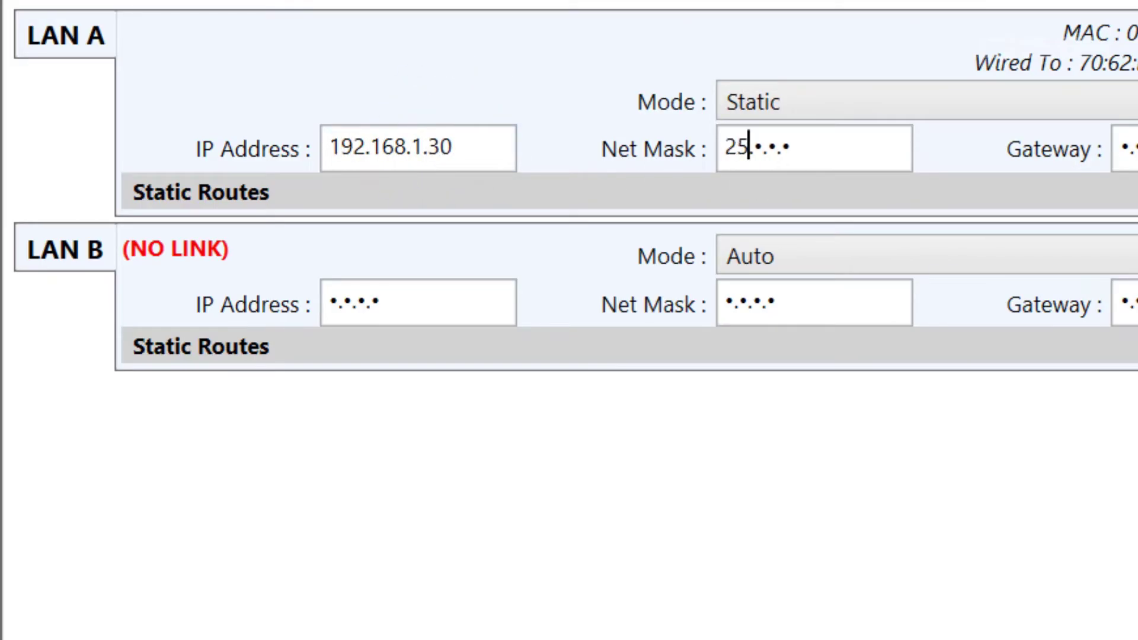
text(255.255.0.0)
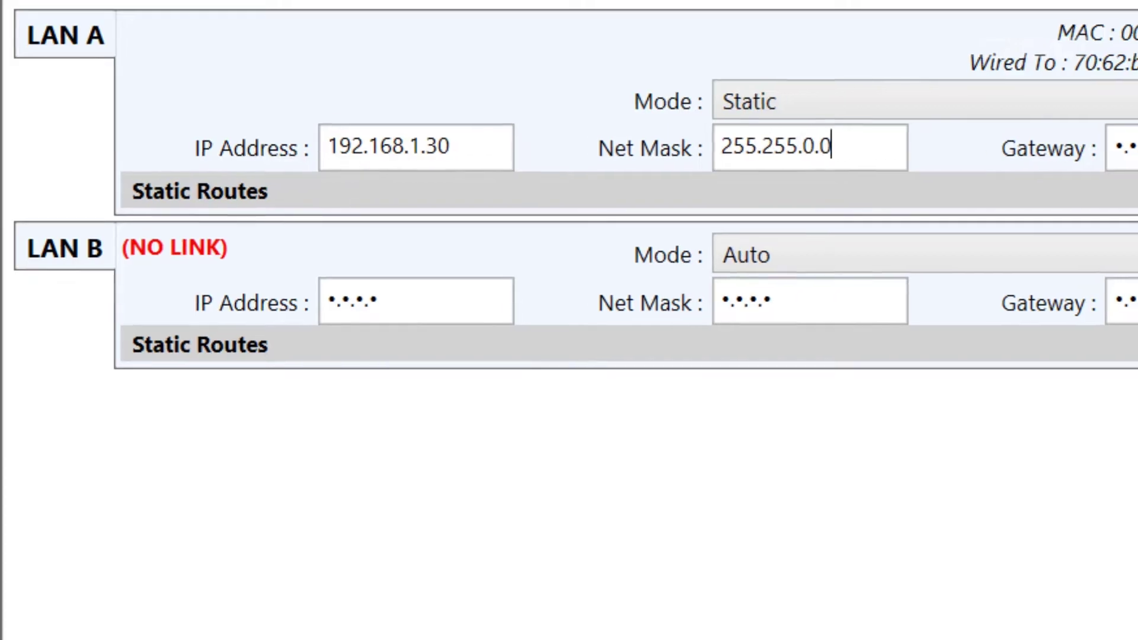
key(Tab)
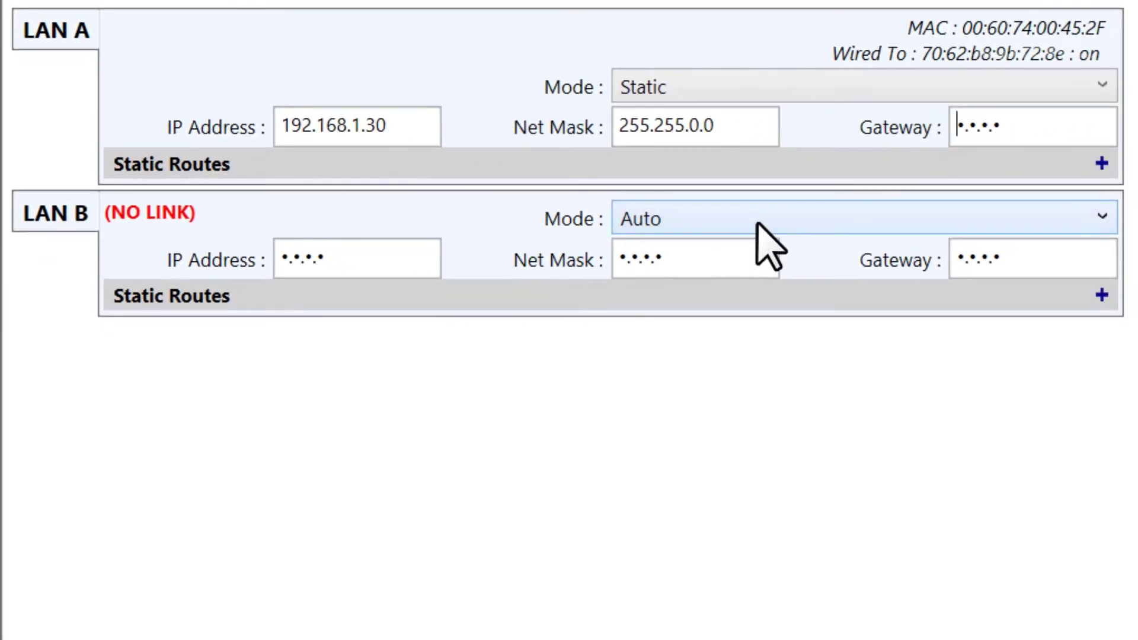
click(777, 223)
click(802, 312)
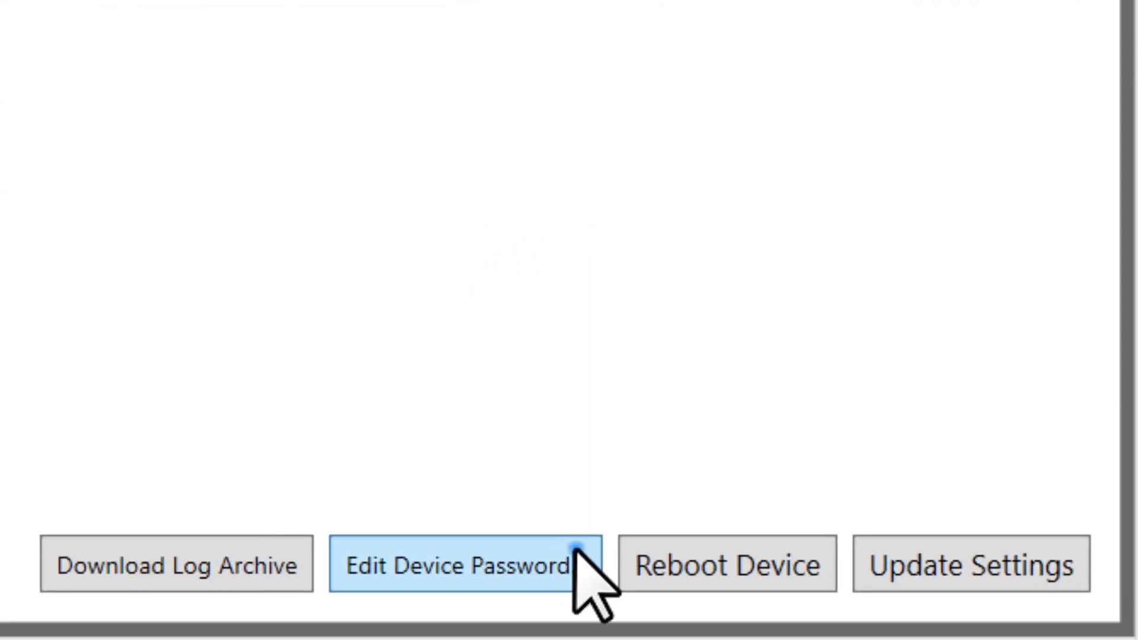
- Set a device password on the I/O-USB Bridge, then apply its updated network settings
click(575, 551)
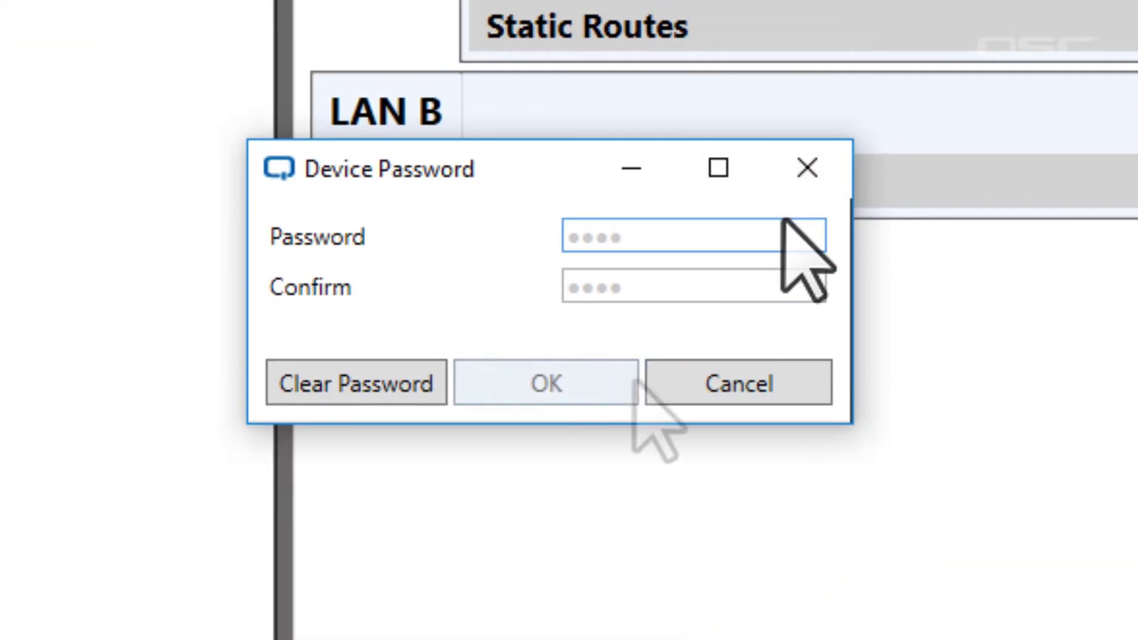
click(609, 381)
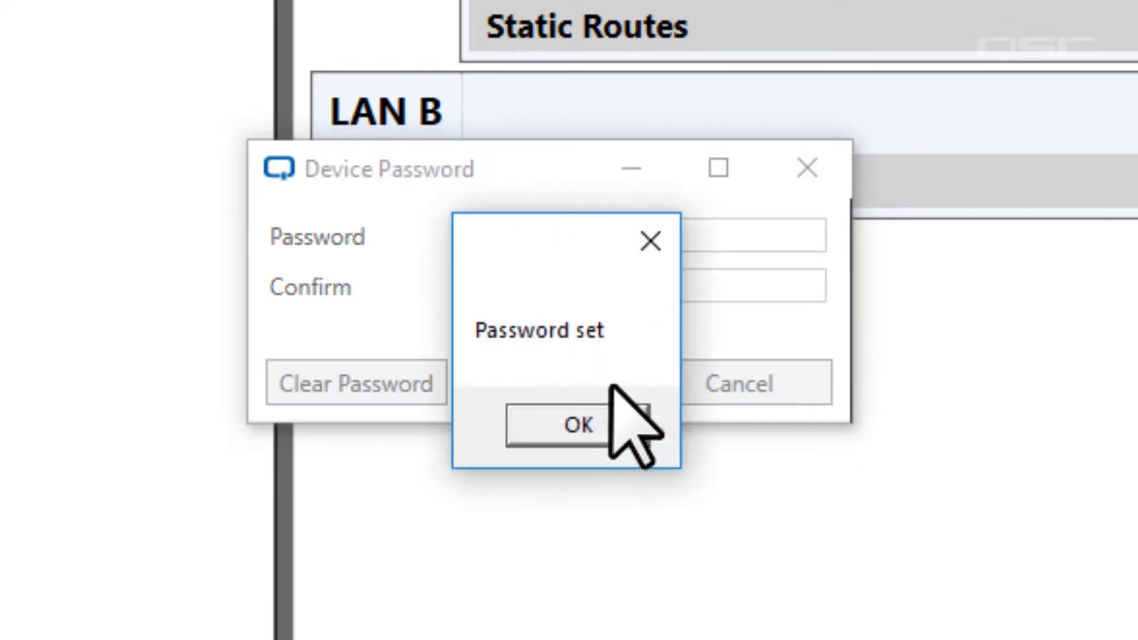
click(625, 427)
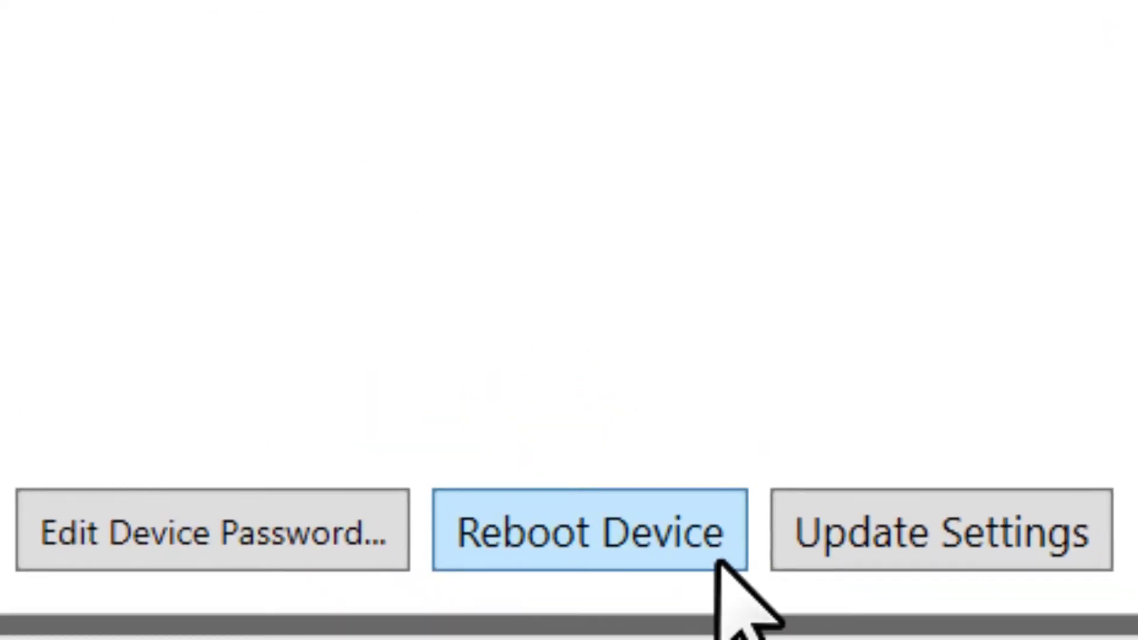
click(963, 540)
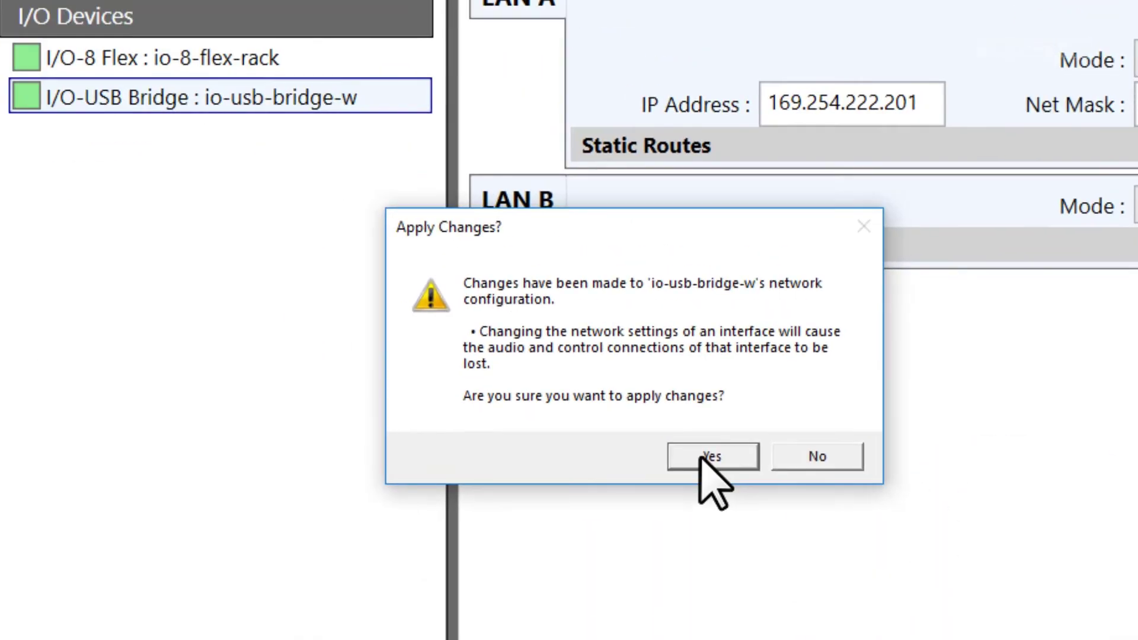
click(702, 456)
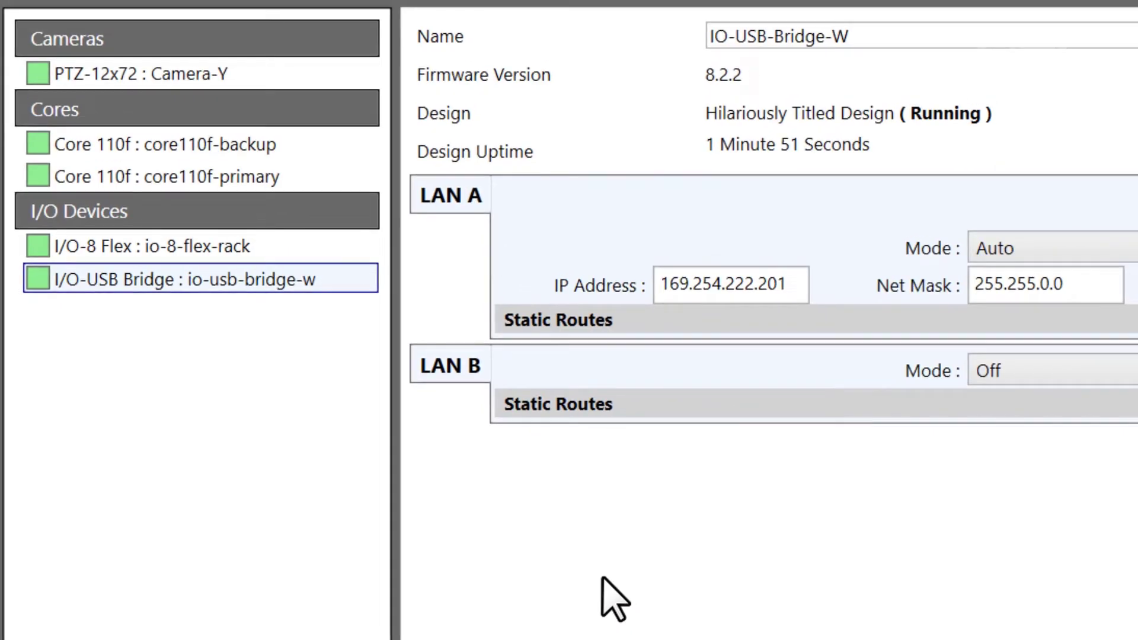
- Check the TSC-80-G2 at 192.150.1.60 and change the computer's IP to 192.150.1.5
click(285, 248)
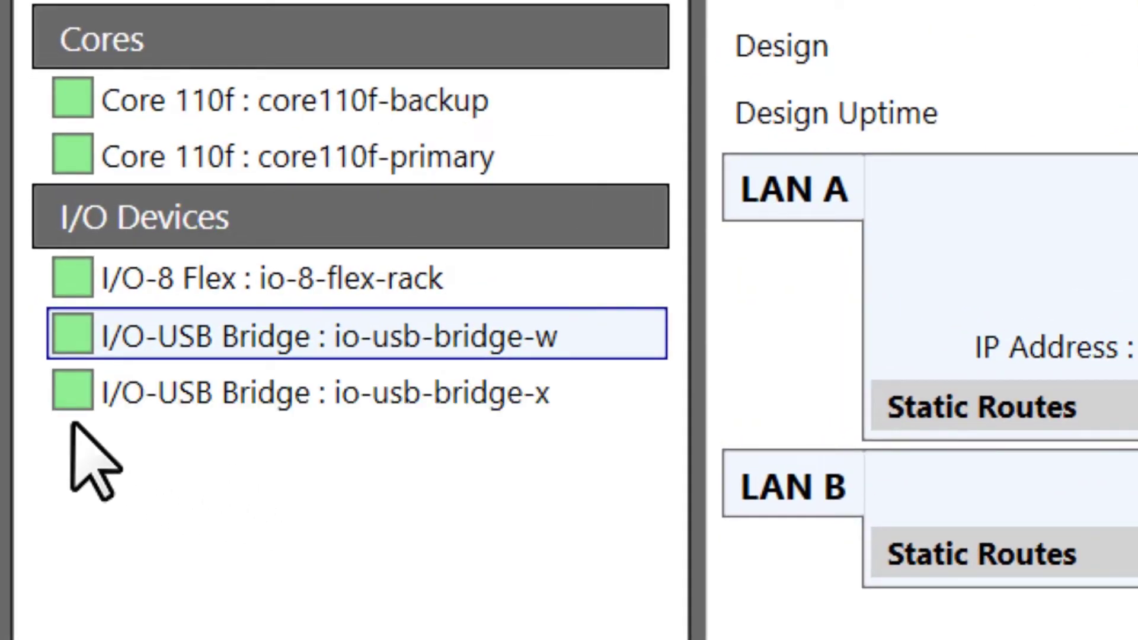
mouse_move(65, 398)
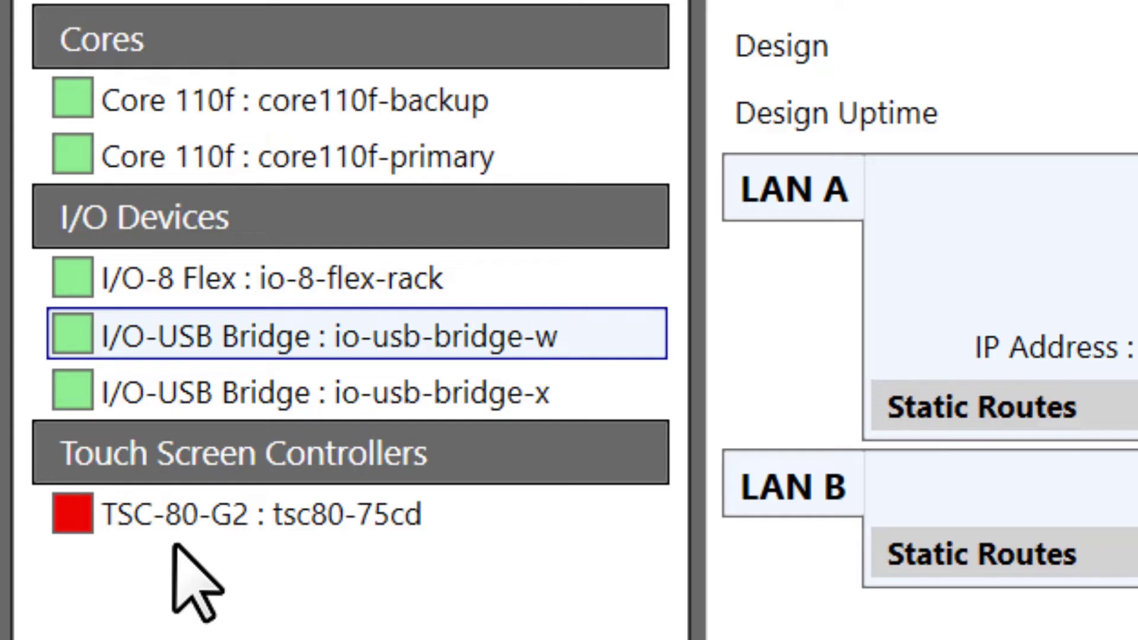
mouse_move(68, 526)
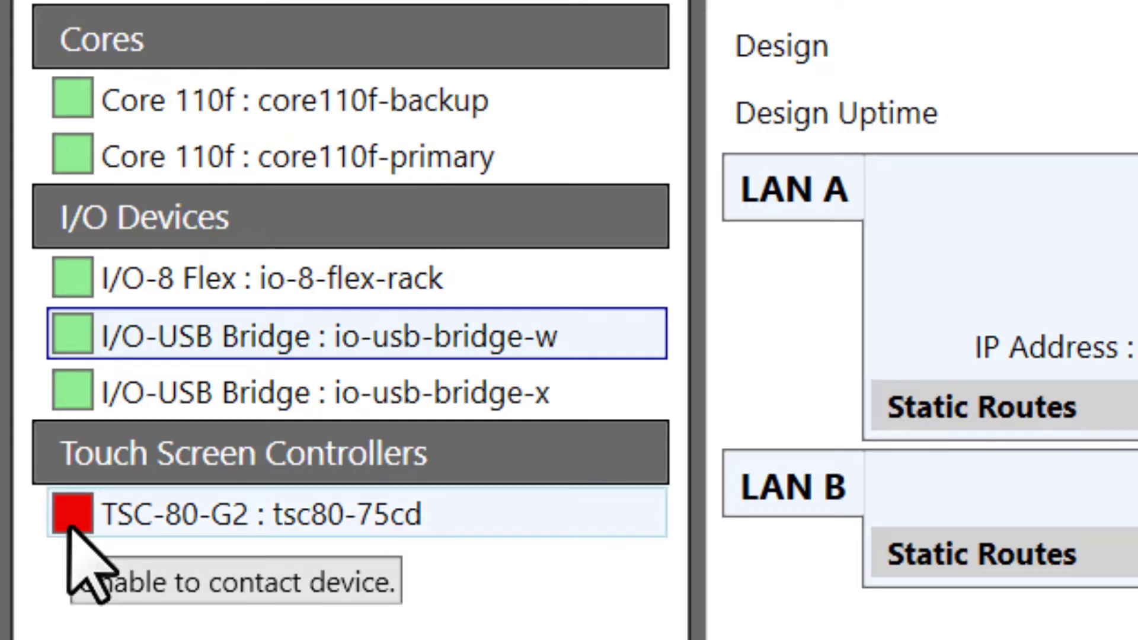
click(69, 527)
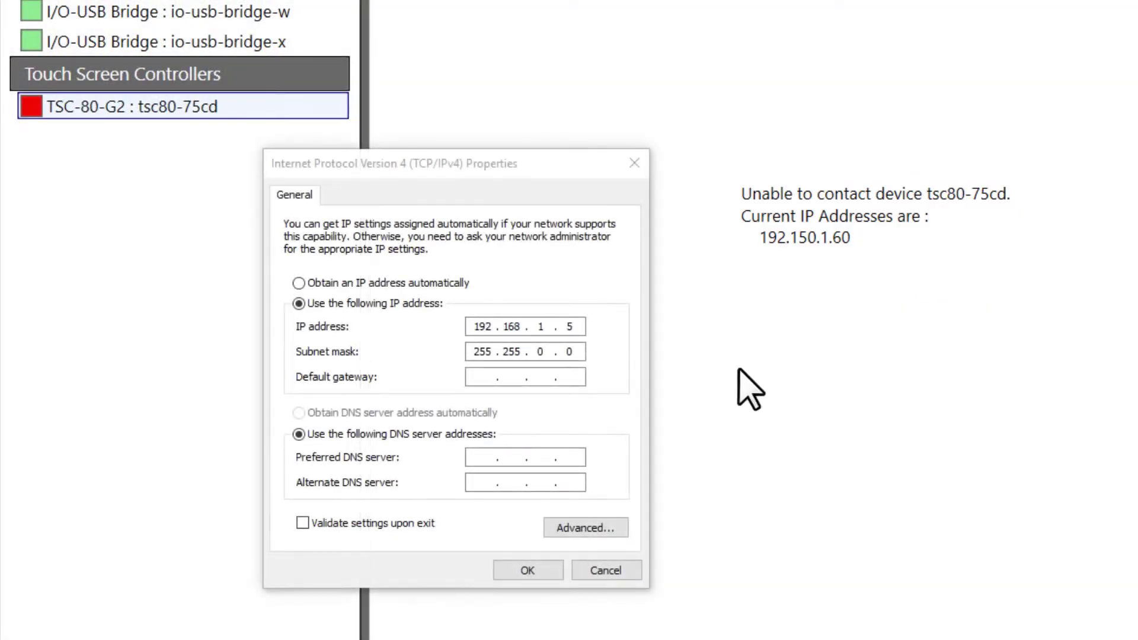
click(516, 326)
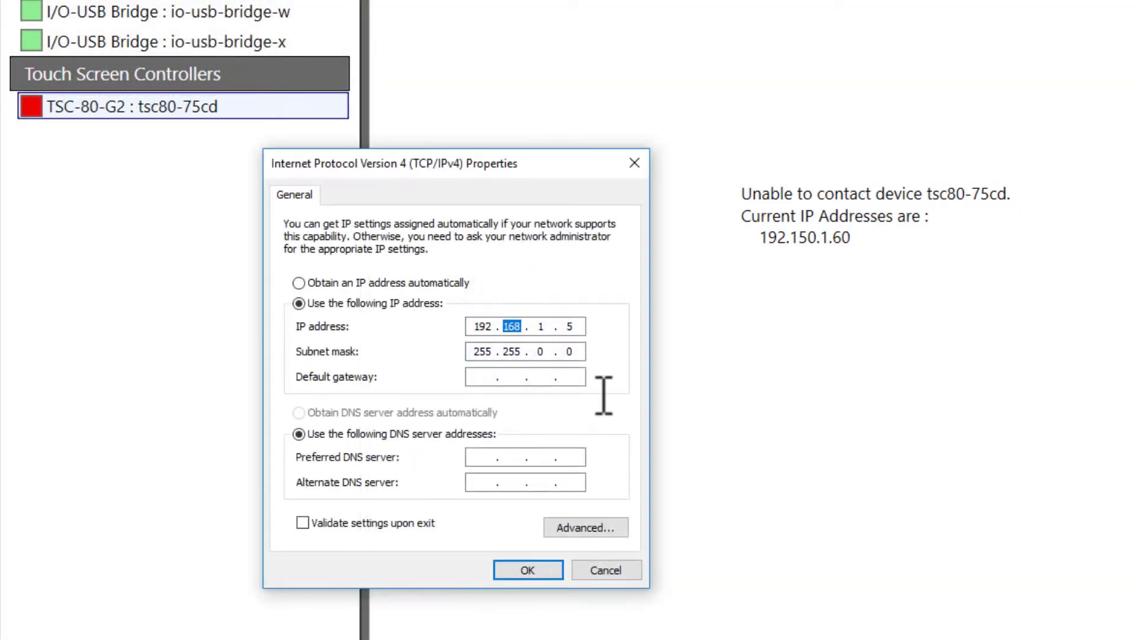
click(513, 571)
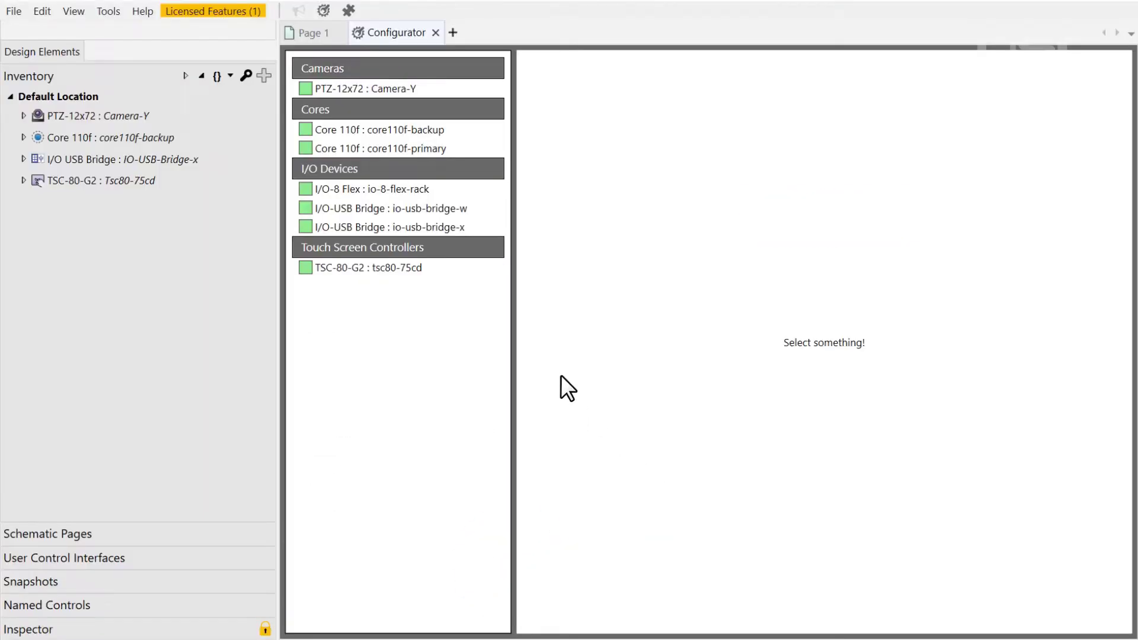
- Review the TSC-80-G2 and Camera-Y settings, close Camera-Y's web page, and select core110f-primary
click(454, 267)
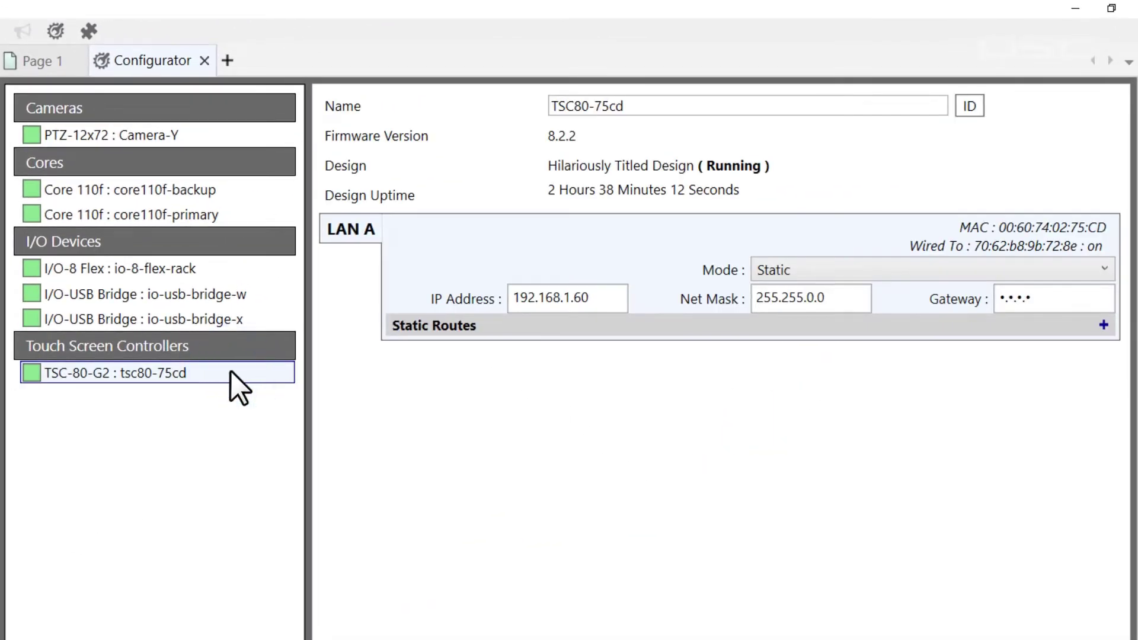
click(206, 137)
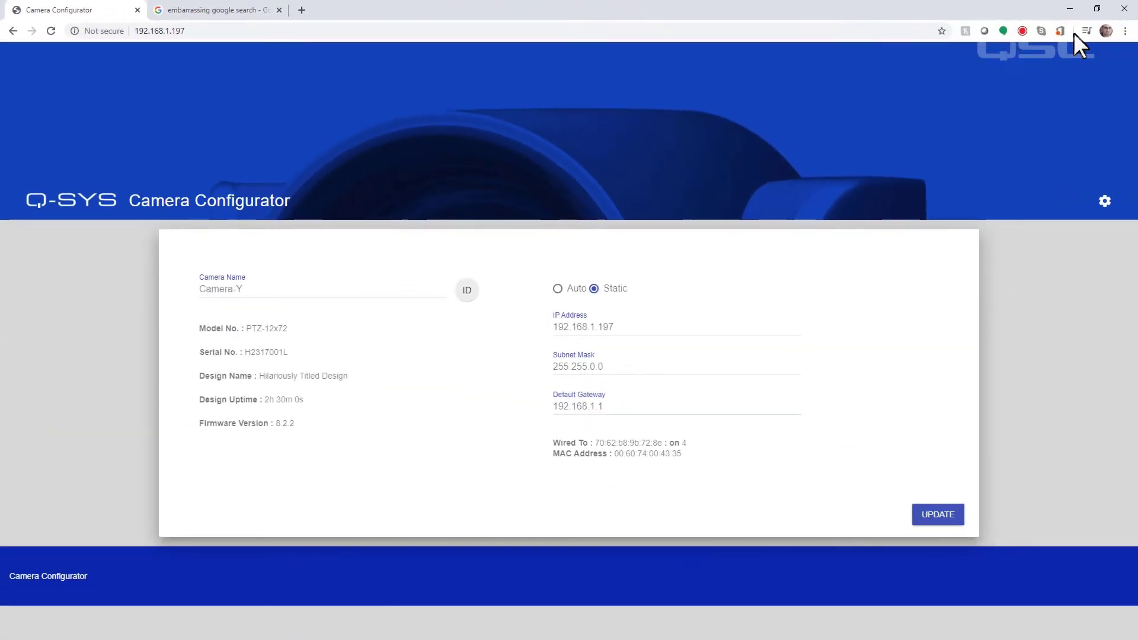
click(1096, 8)
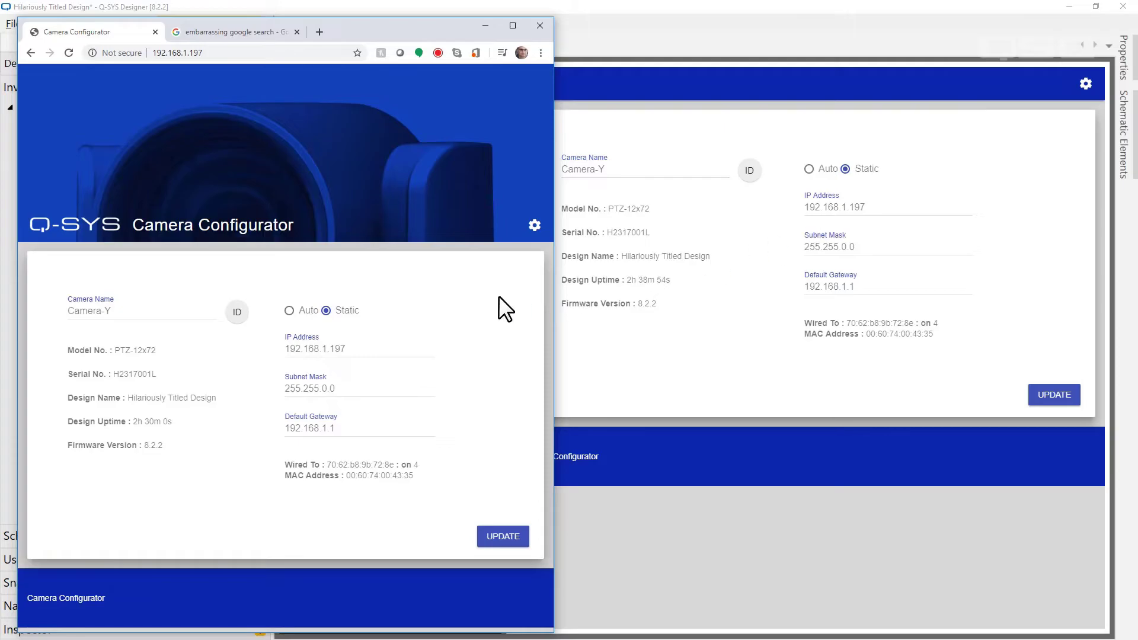
click(543, 30)
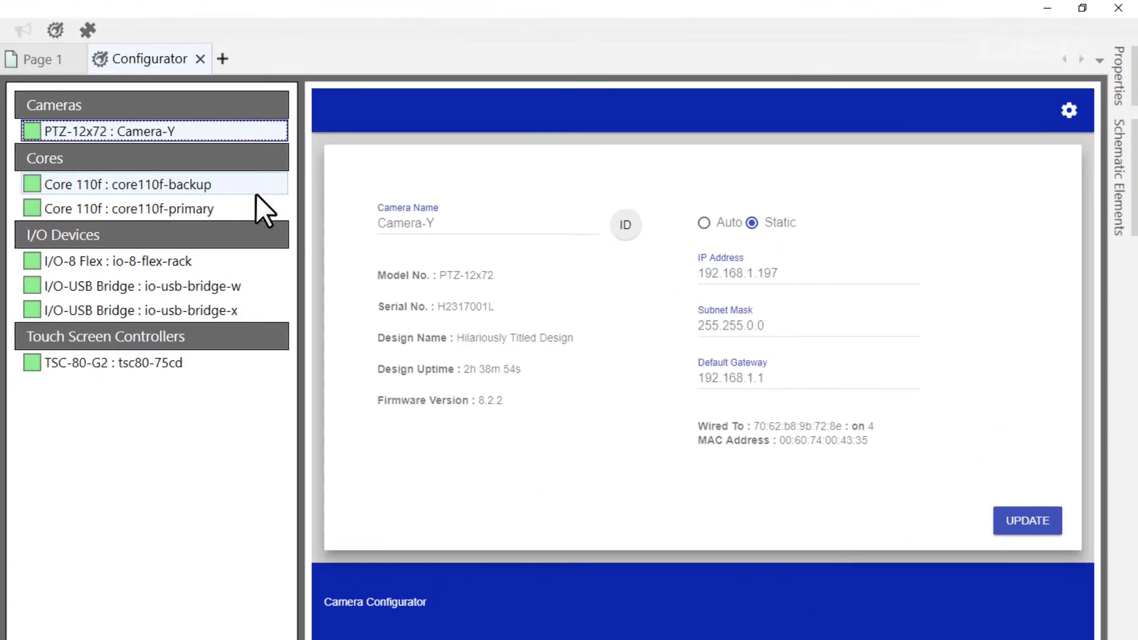
click(253, 211)
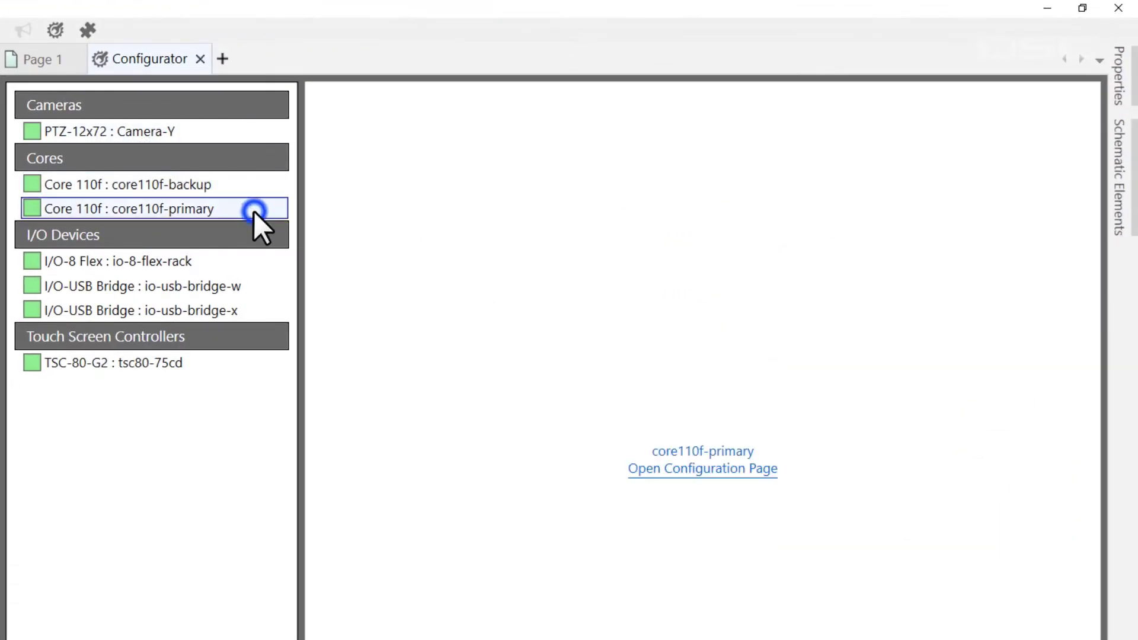
- View core110f-primary's Core Manager page (LAN A static 192.168.1.9), then close it
click(765, 468)
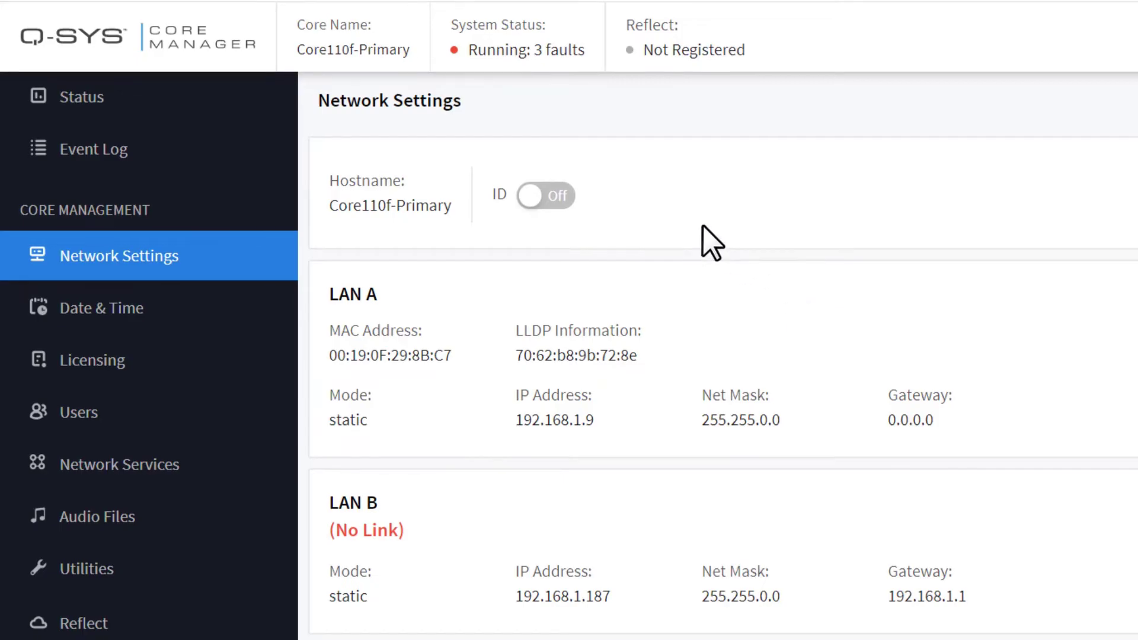
click(192, 14)
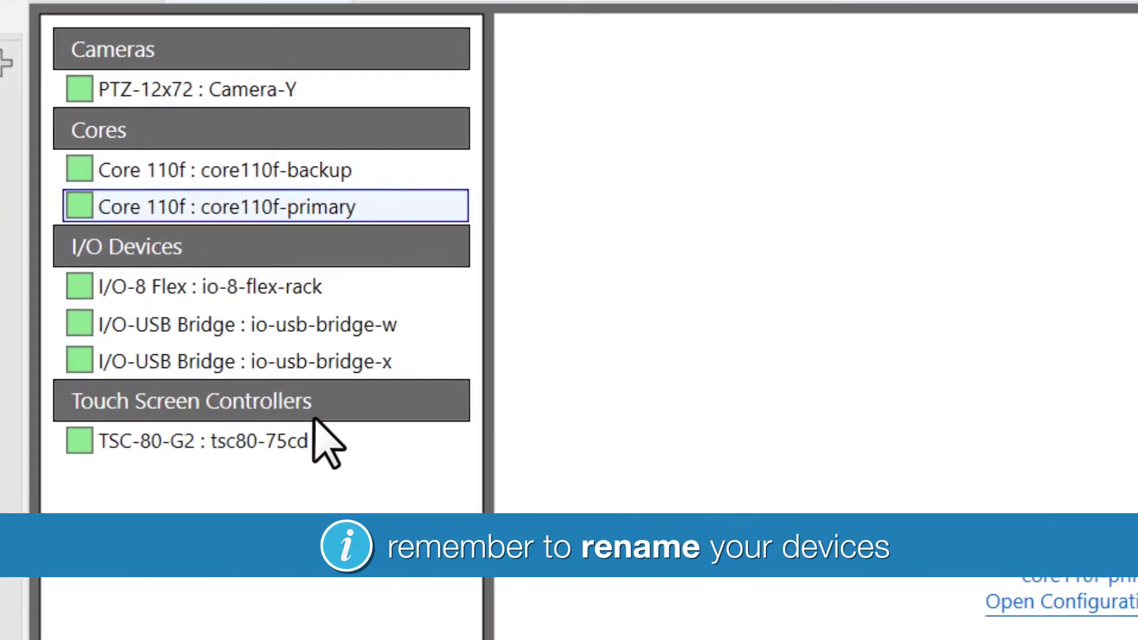
- Rename the TSC-80-G2 from tsc80-75cd to wallpanel, apply it, and select core110f-backup
click(603, 383)
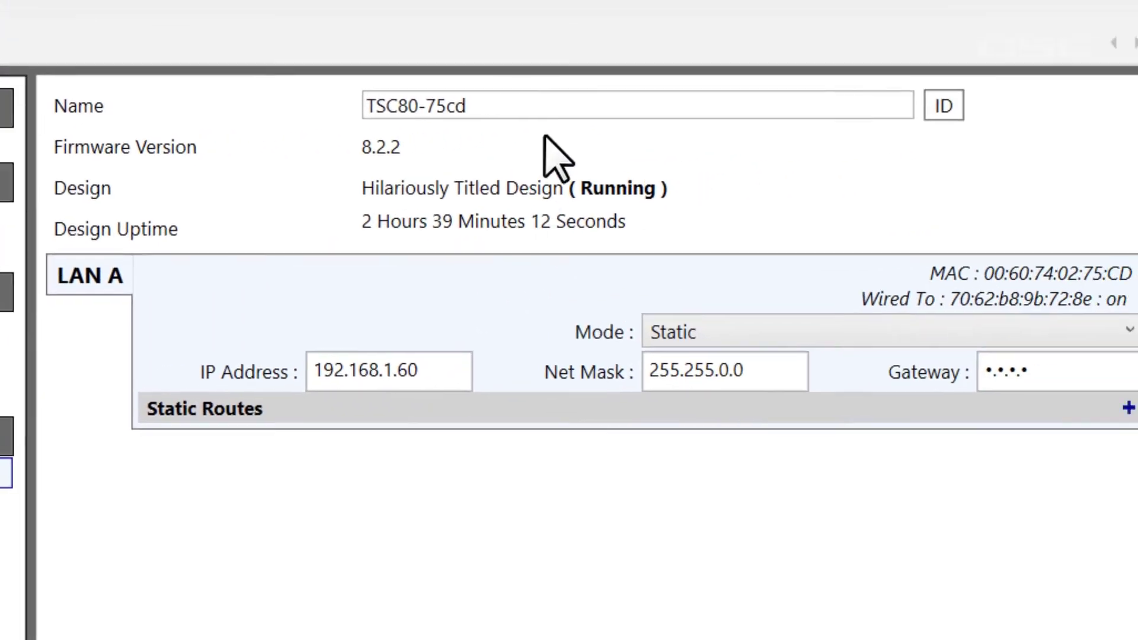
click(930, 55)
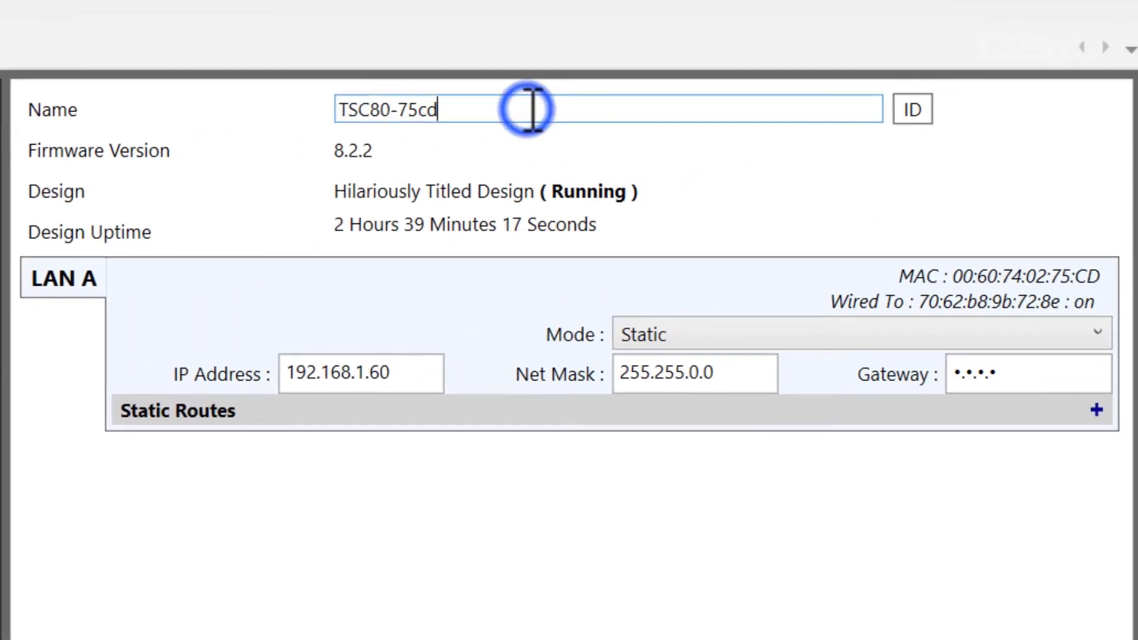
double_click(938, 59)
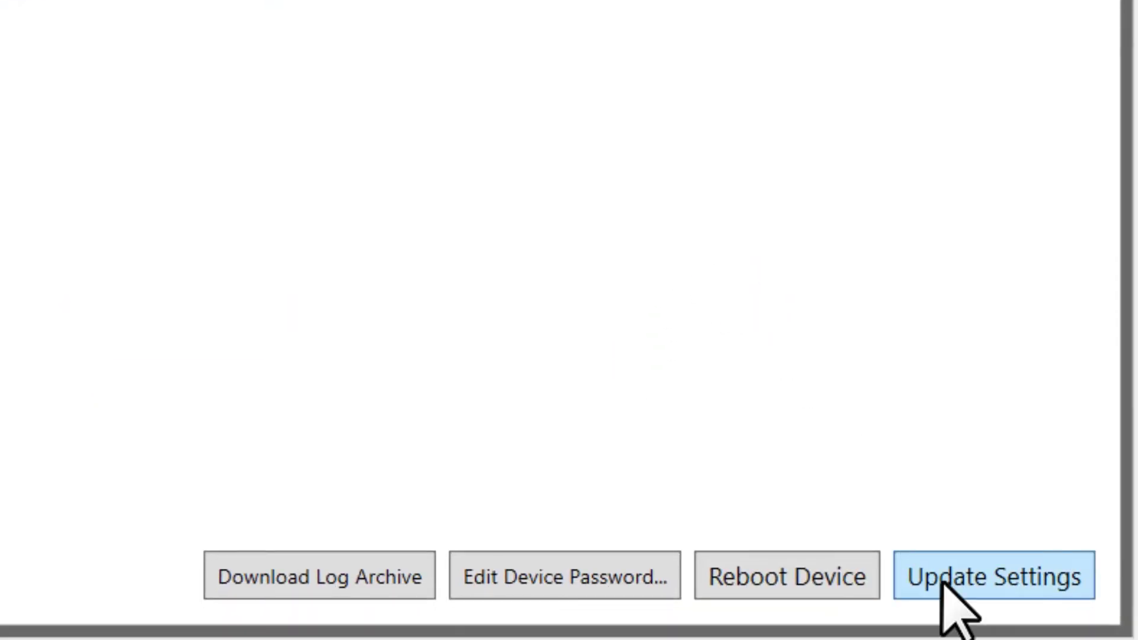
click(943, 584)
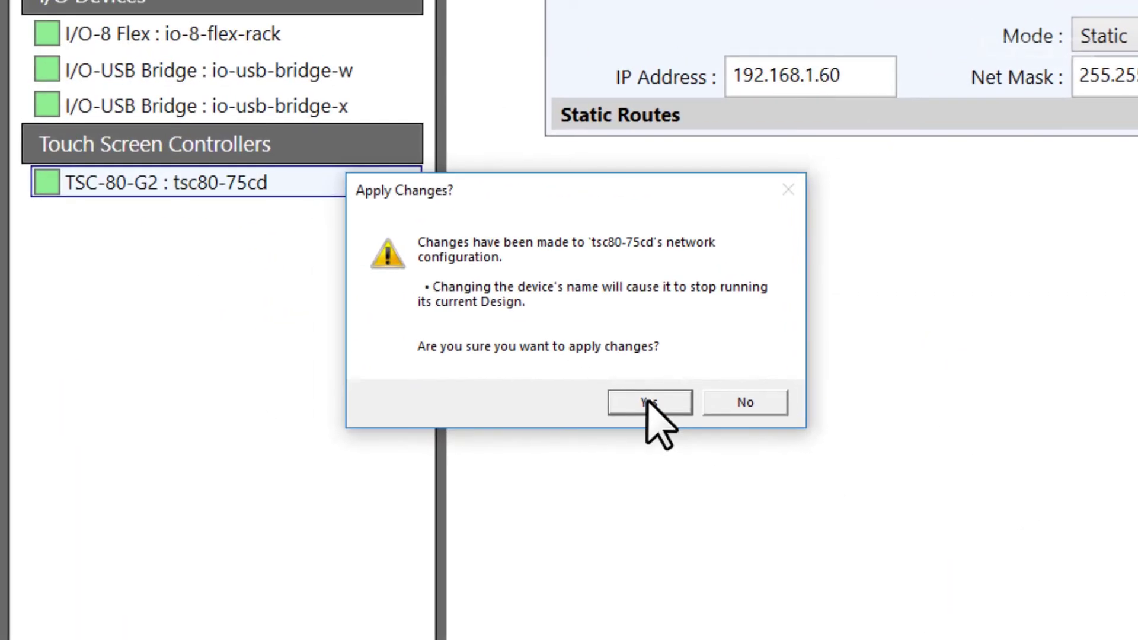
click(647, 400)
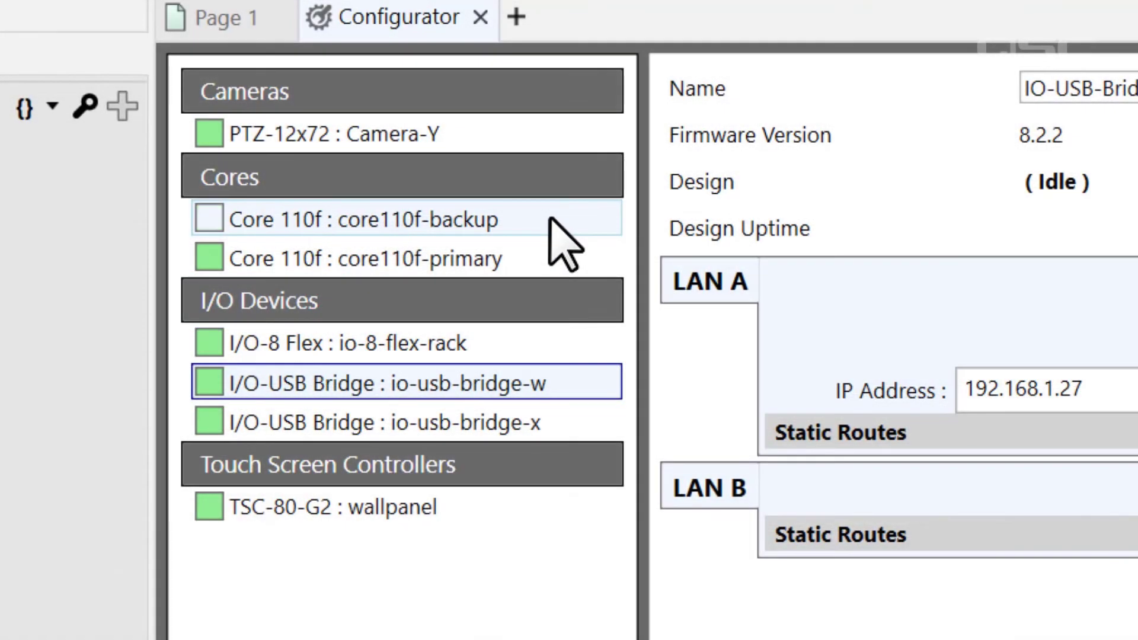
click(552, 218)
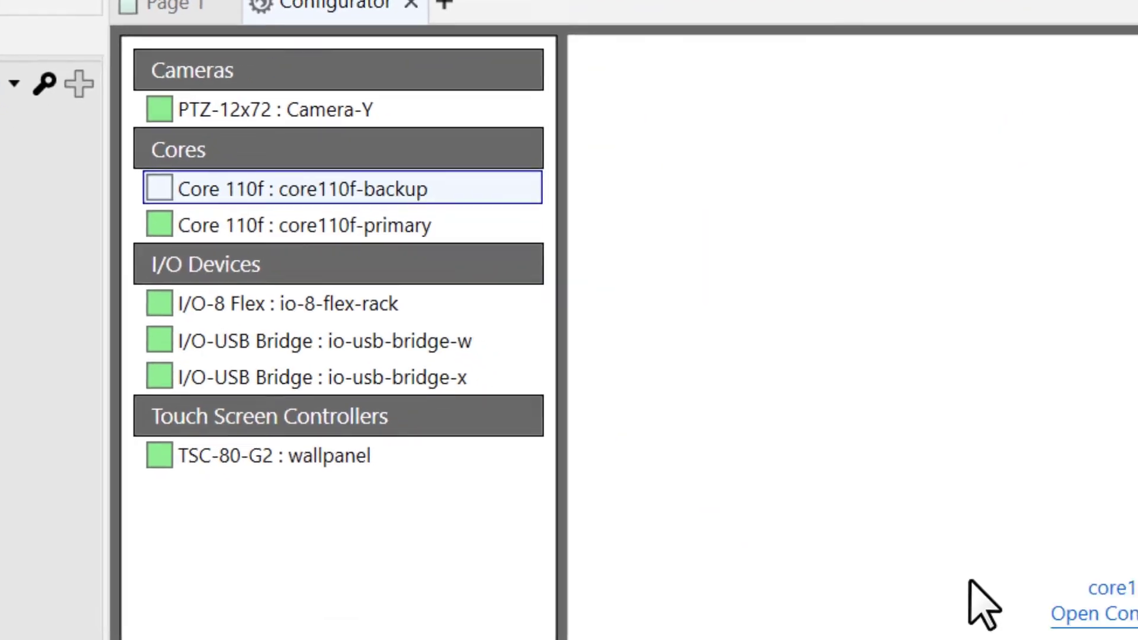
- Open core110f-backup's Core Manager page showing static LAN A 192.168.1.10
click(990, 511)
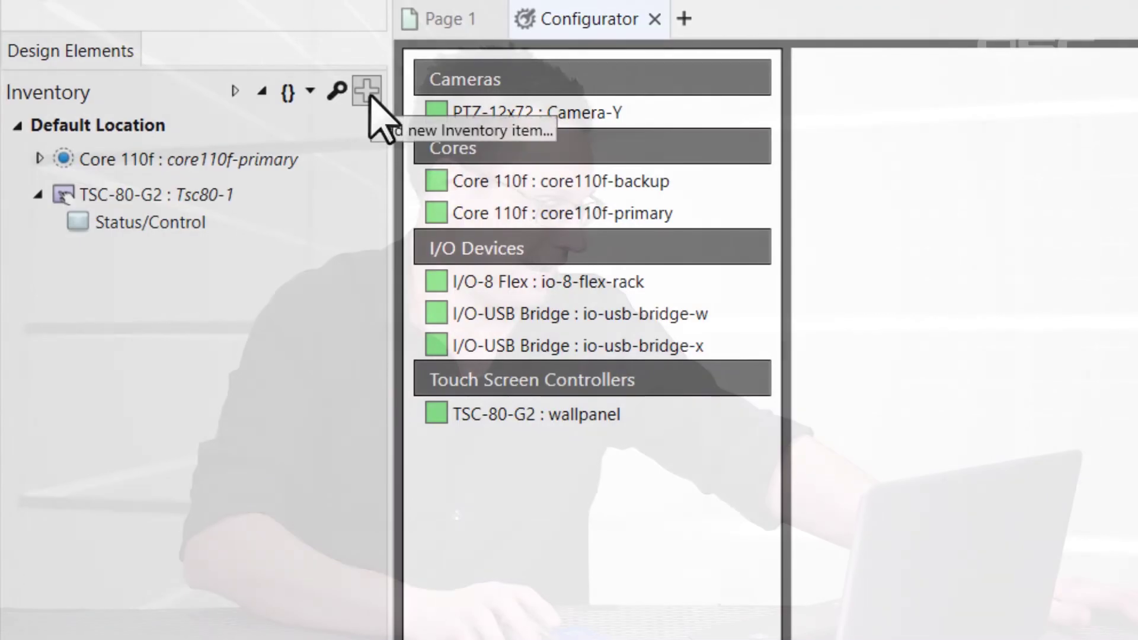
- Add an I/O USB Bridge from Peripherals to the inventory as IO-USB-Bridge-1
click(367, 90)
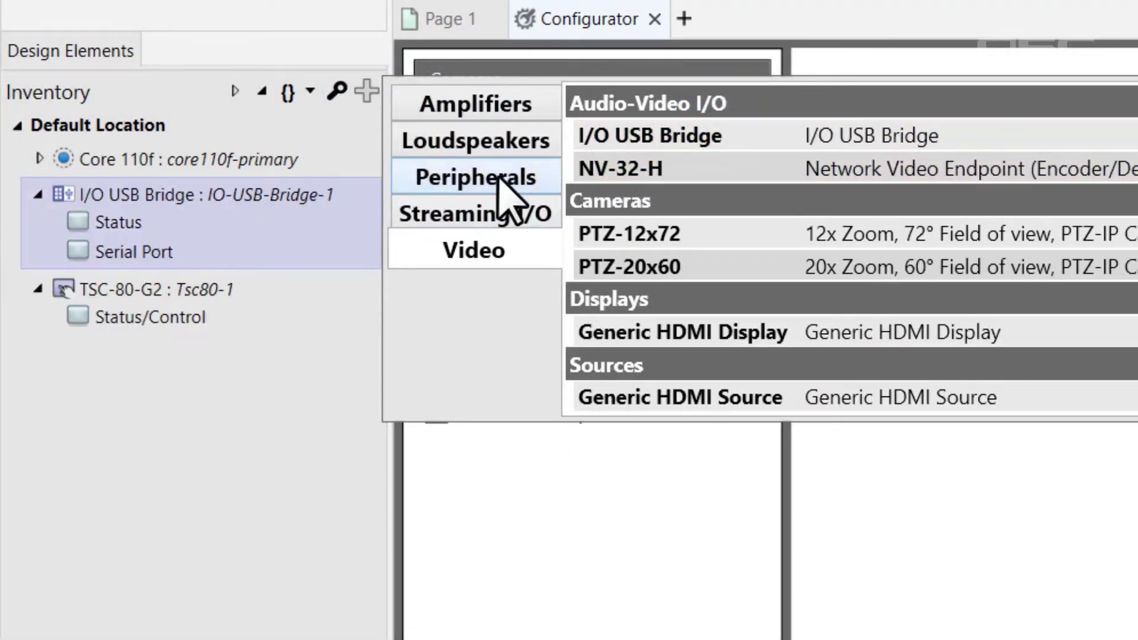
- Rename inventory item IO-USB-Bridge-1 to IO-USB-Bridge-W to match io-usb-bridge-w, then select wallpanel
click(336, 194)
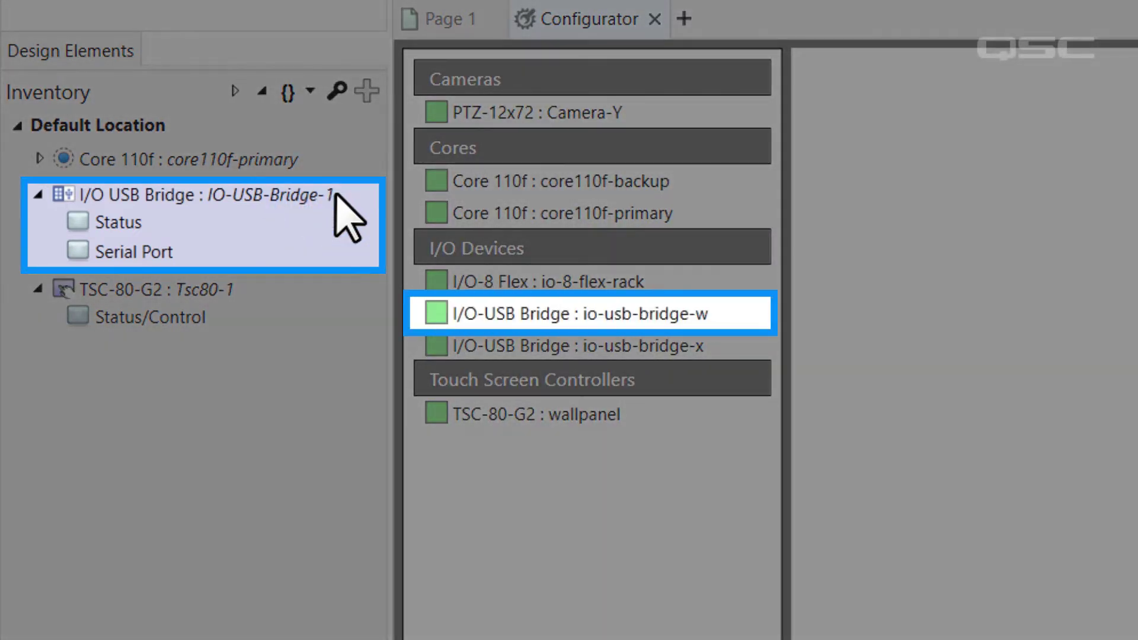
click(720, 314)
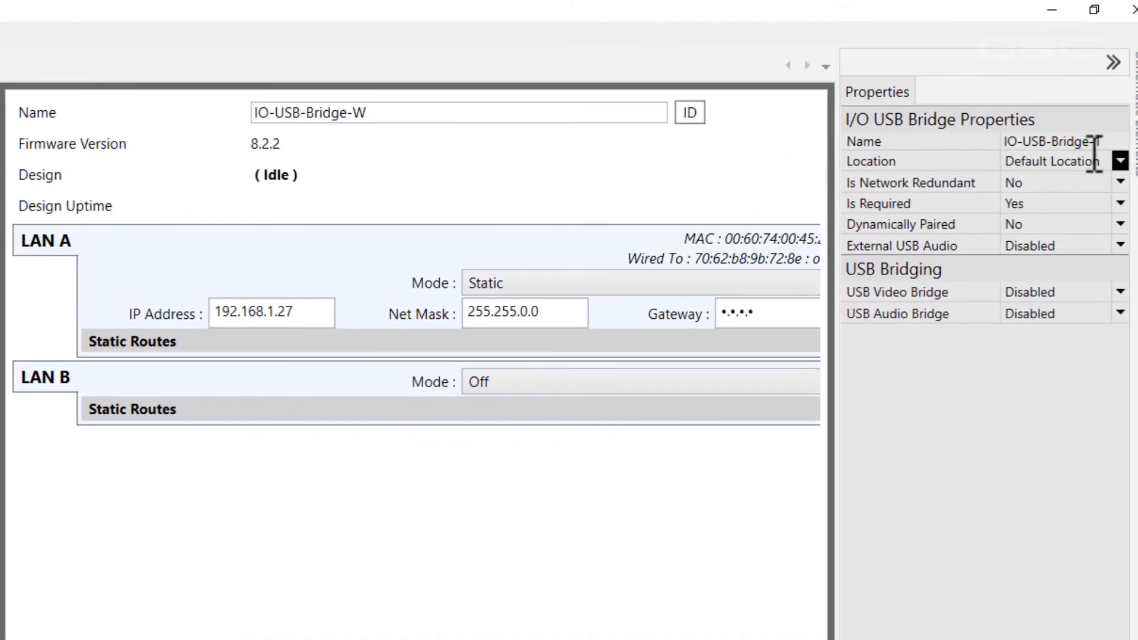
key(BackSpace)
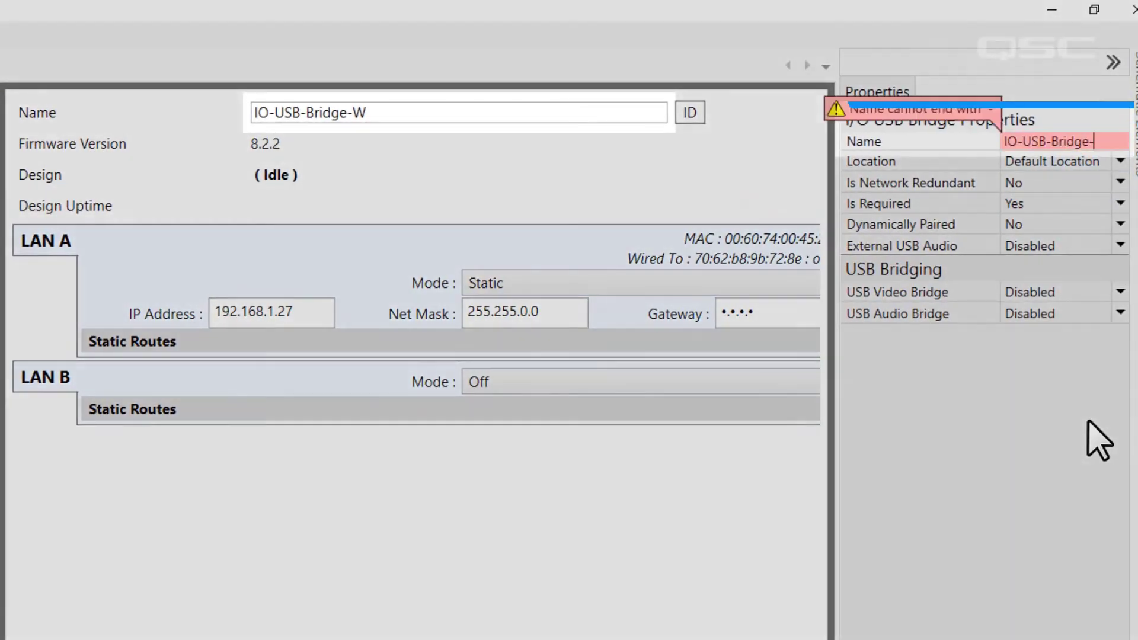
text(W)
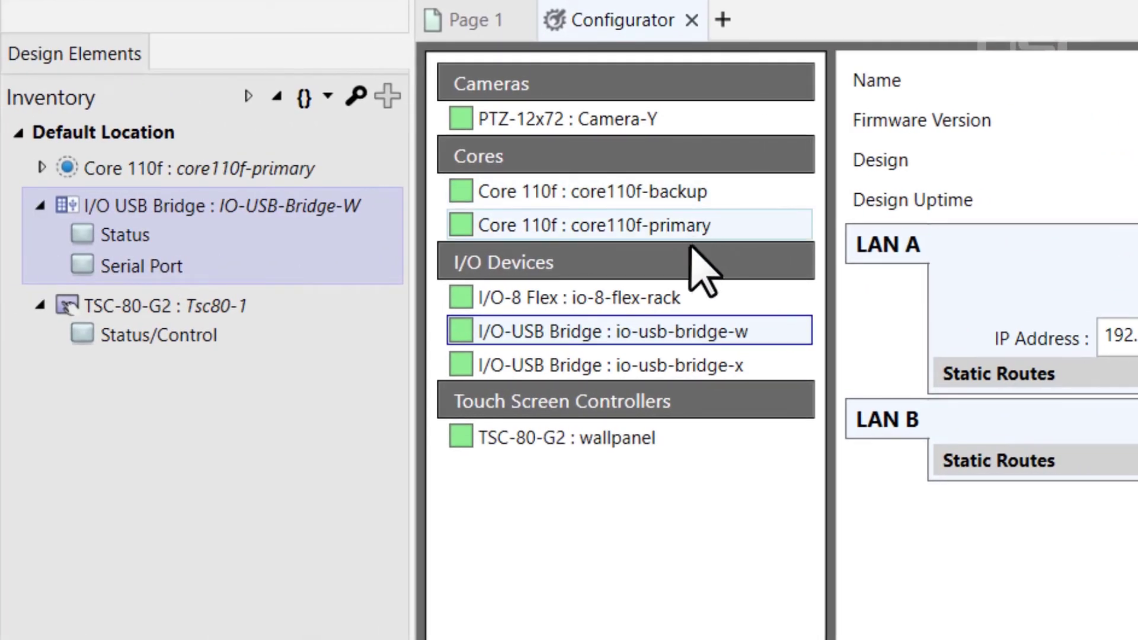
click(701, 449)
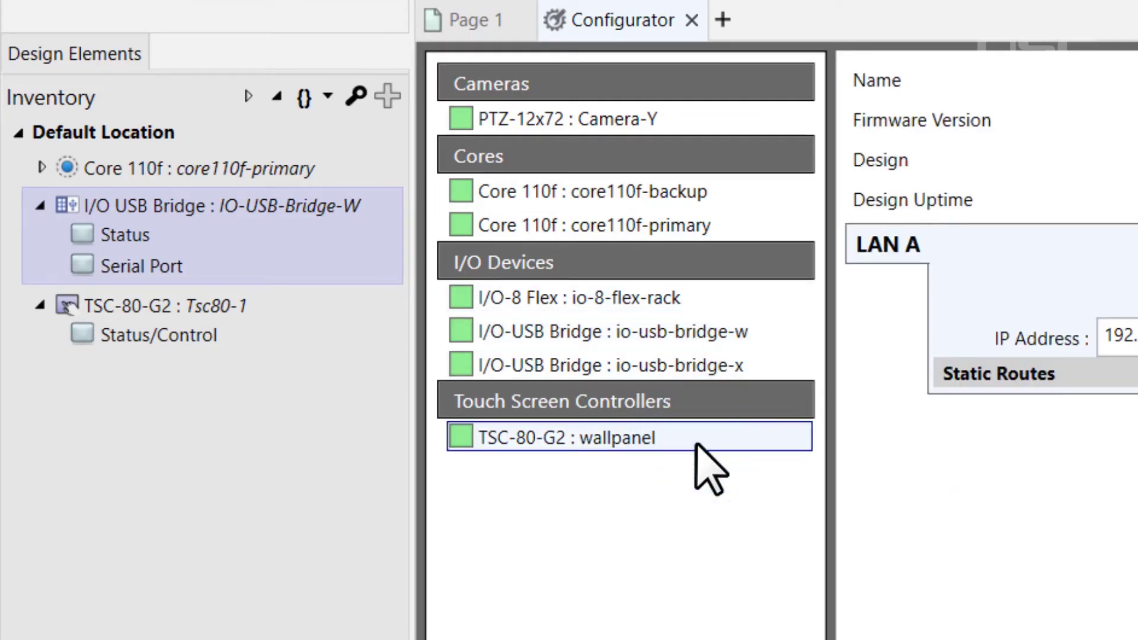
- Rename the Tsc80-1 touch screen inventory item to wallpanel to match the physical device
click(353, 304)
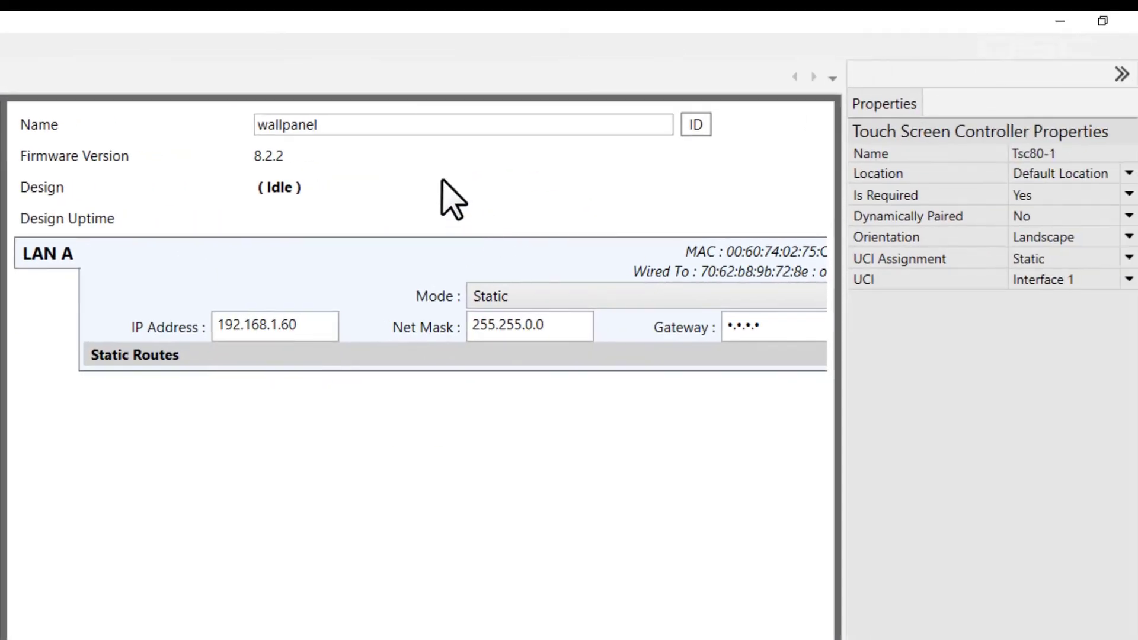
key(ctrl+c)
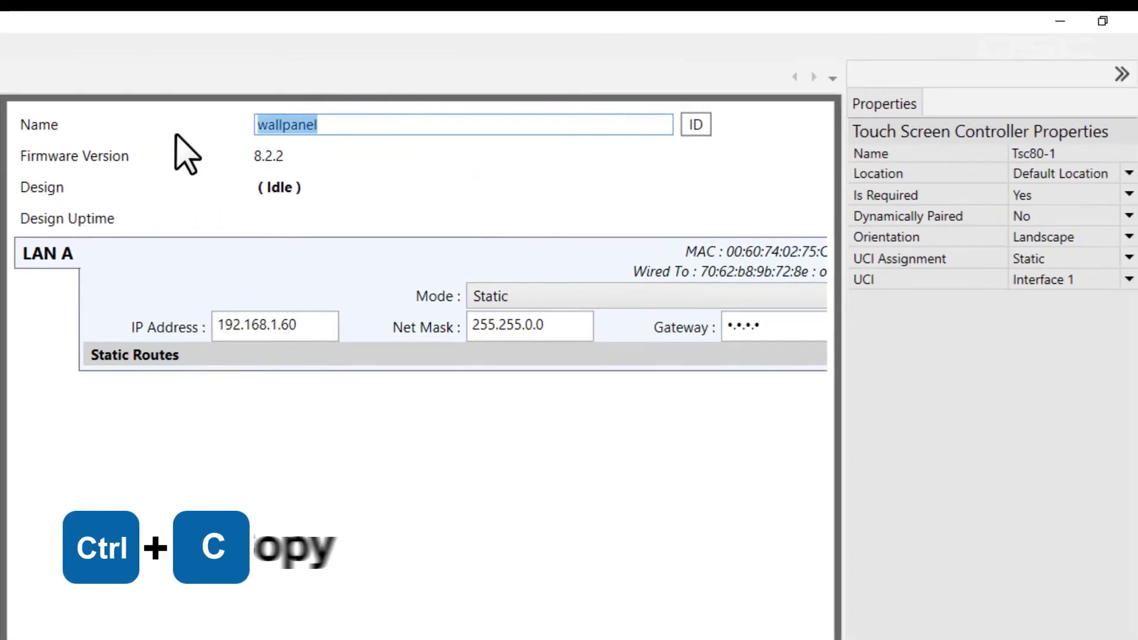
click(1065, 153)
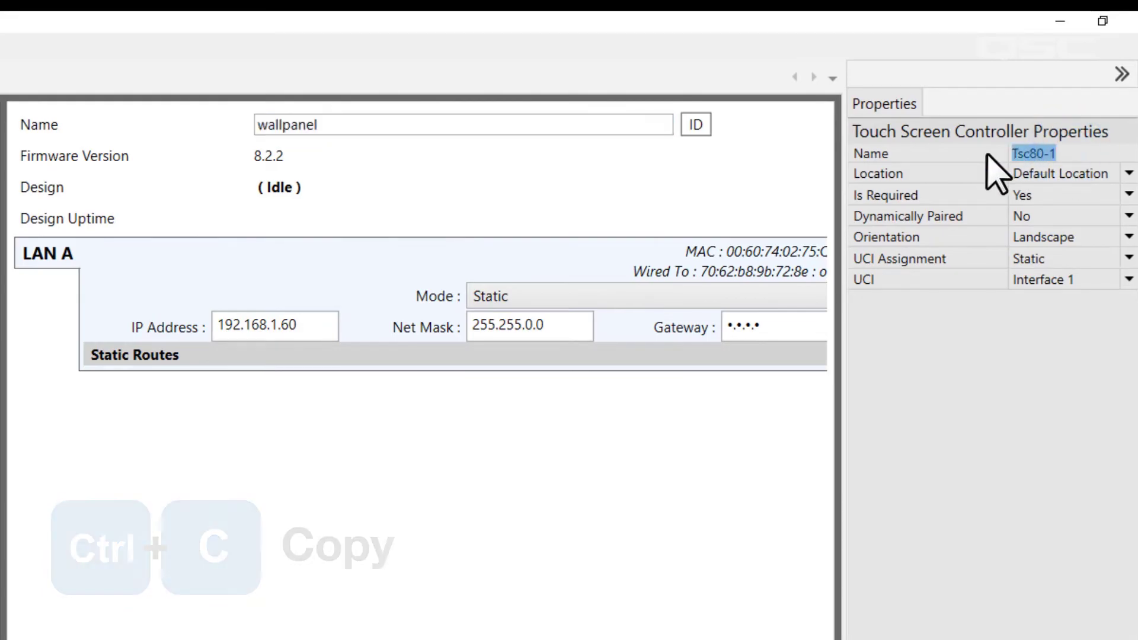
key(ctrl+v)
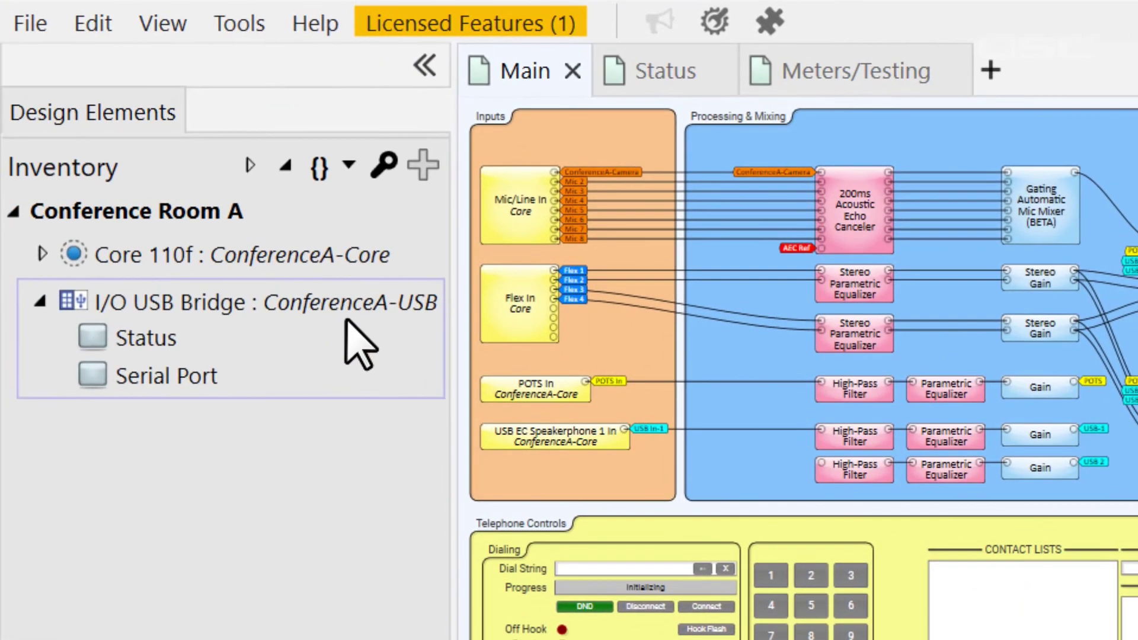
- Select the ConferenceA-USB inventory item and the io-usb-bridge-w device in the Configurator
click(353, 340)
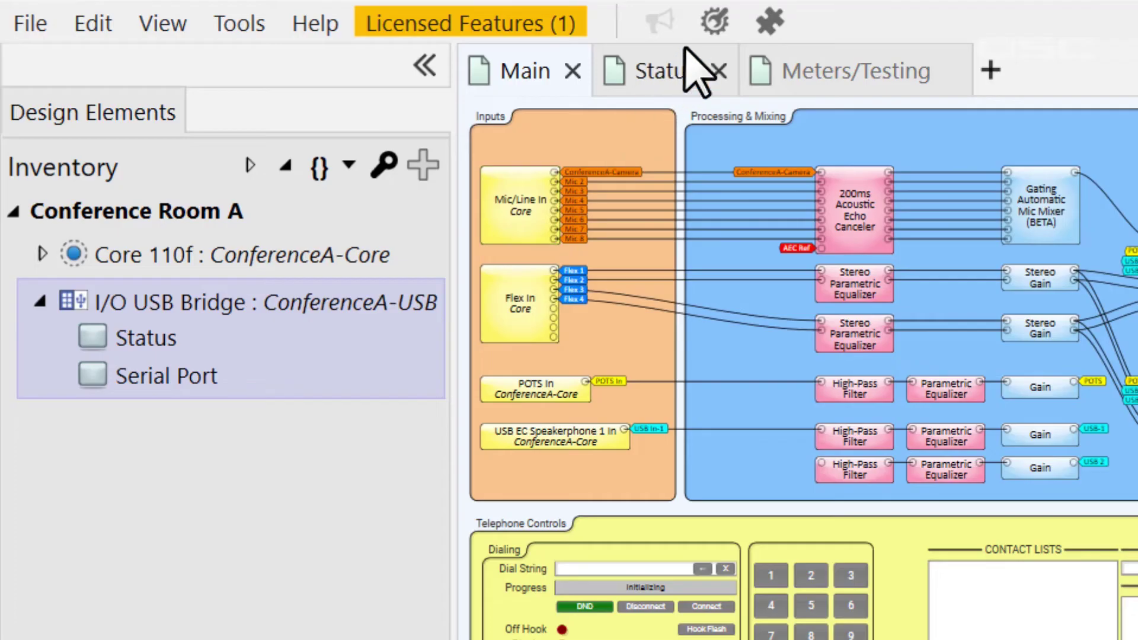
click(705, 23)
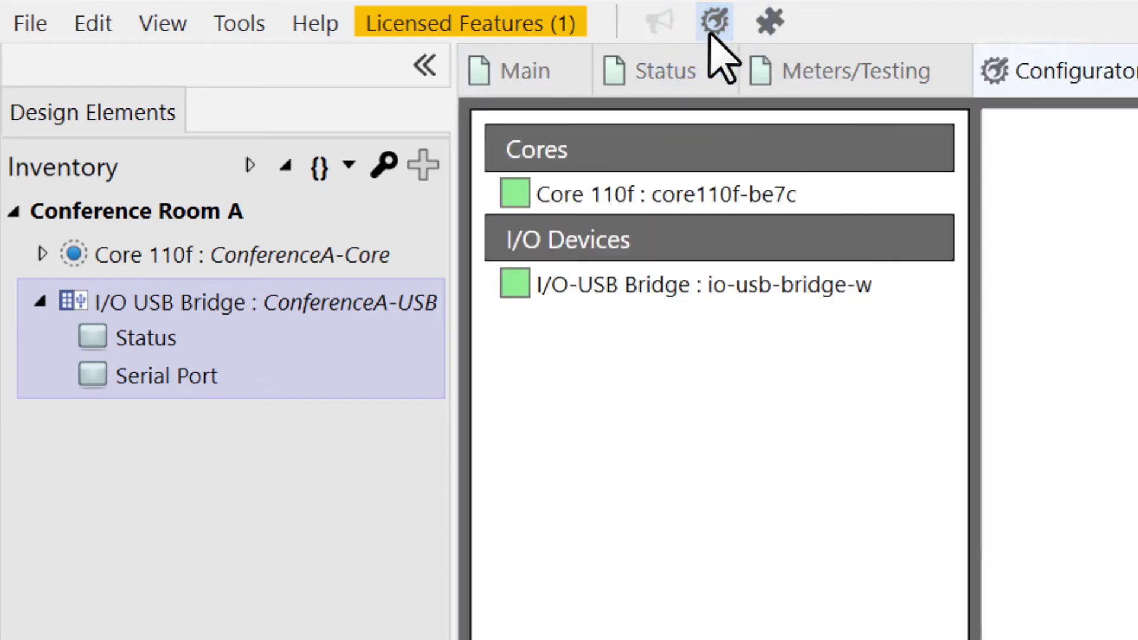
click(907, 294)
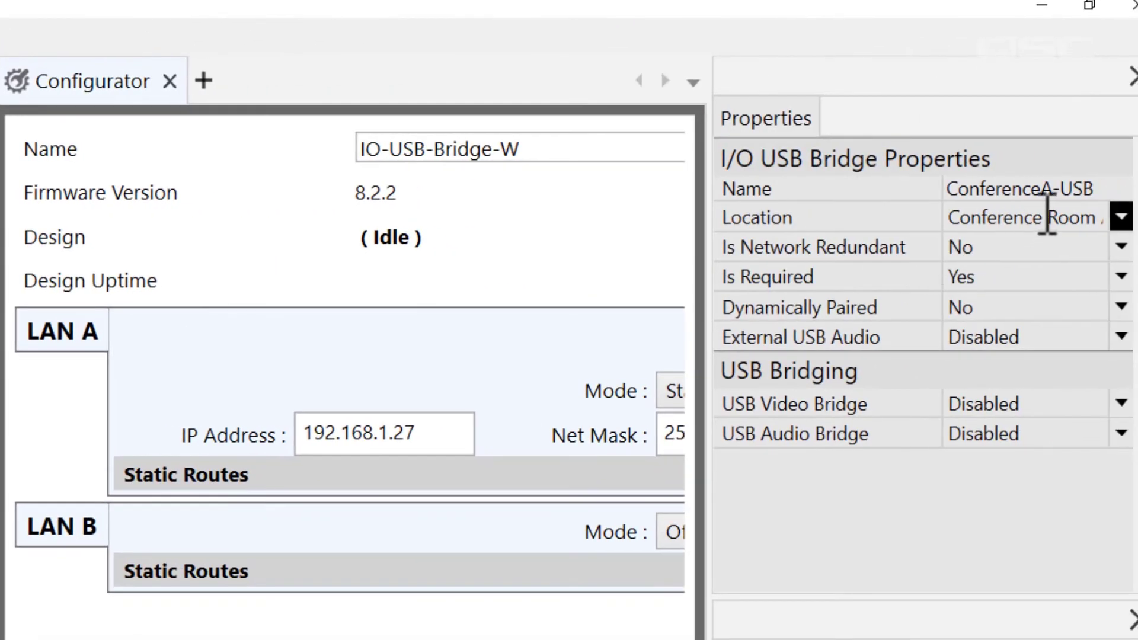
- Change the bridge's device name from IO-USB-Bridge-W to ConferenceA-USB and apply the settings
click(1135, 189)
key(ctrl+c)
click(626, 138)
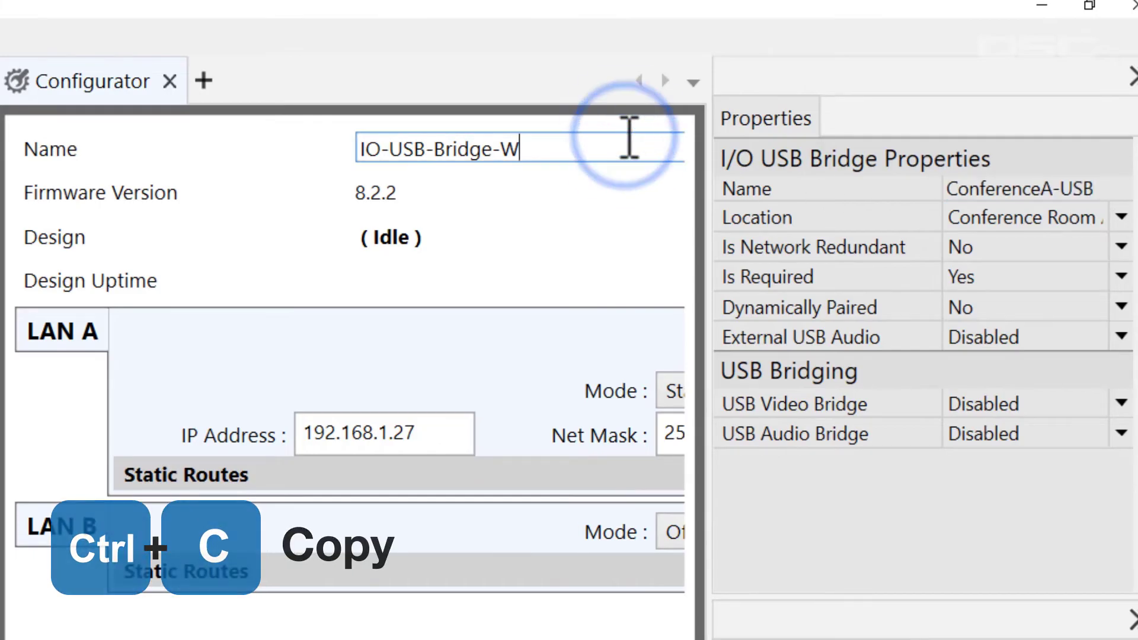
key(ctrl+v)
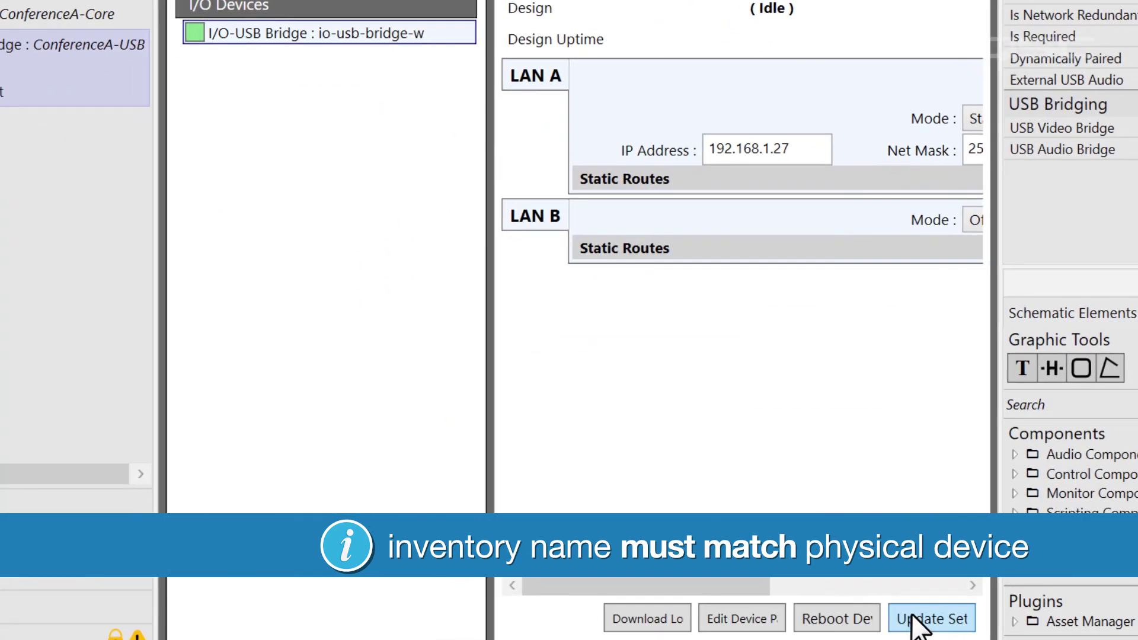
click(925, 618)
click(654, 325)
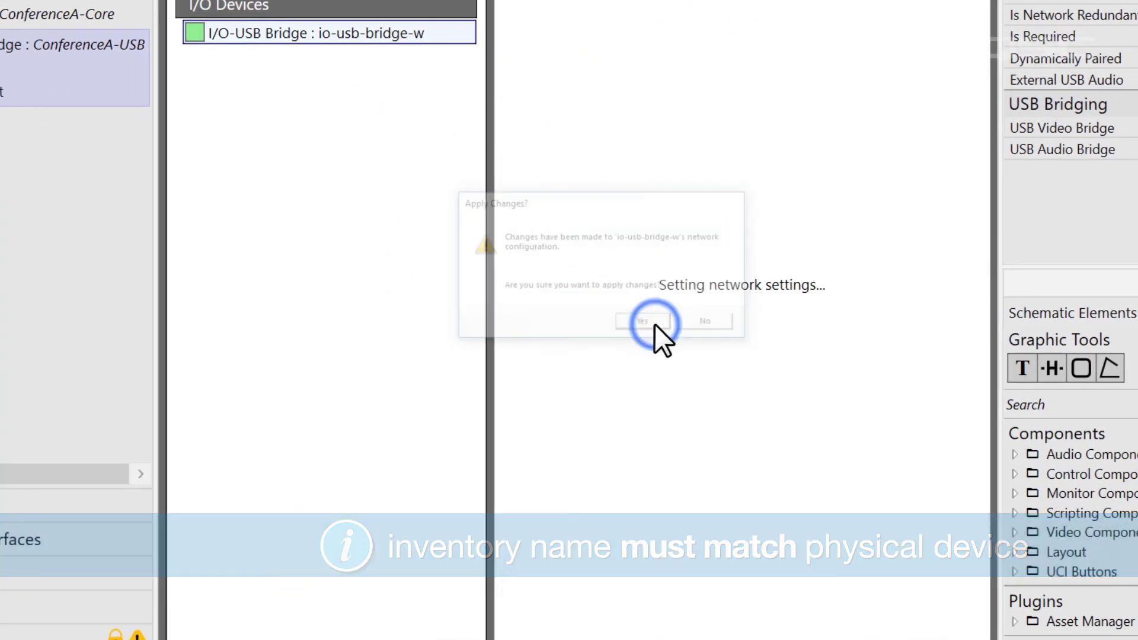